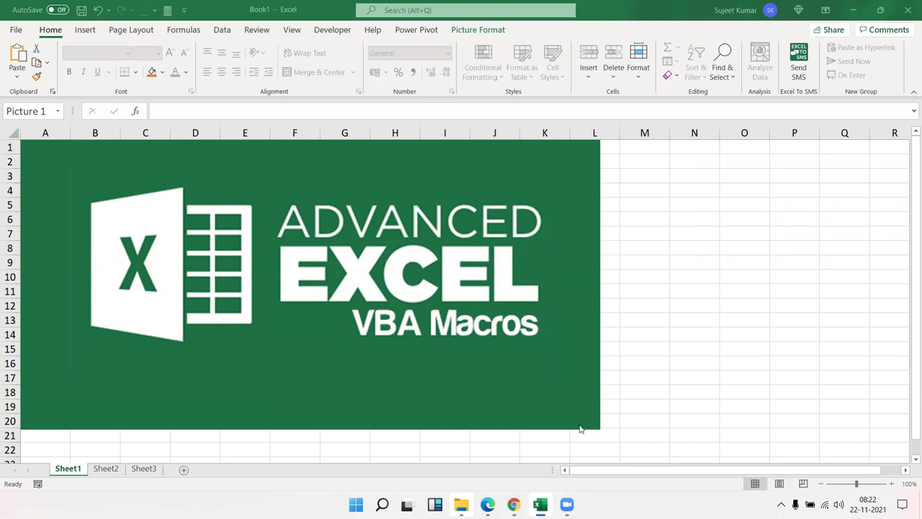
# - On Sheet2, enter VBA in cell A1
pyautogui.moveTo(488, 505)
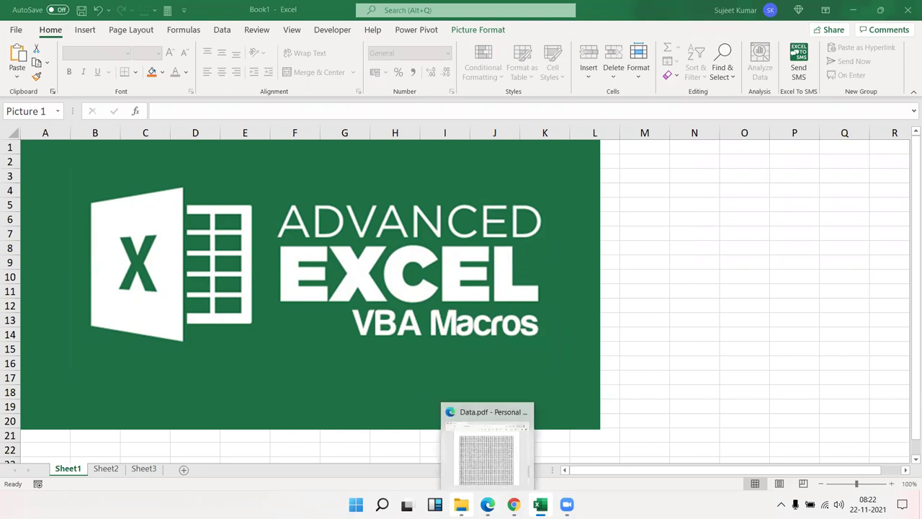
pyautogui.click(105, 469)
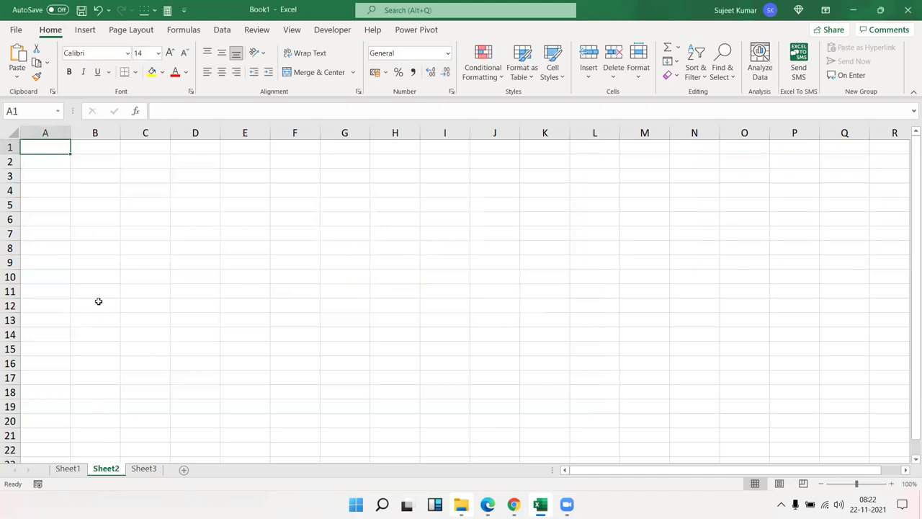
pyautogui.write('VBA\\')
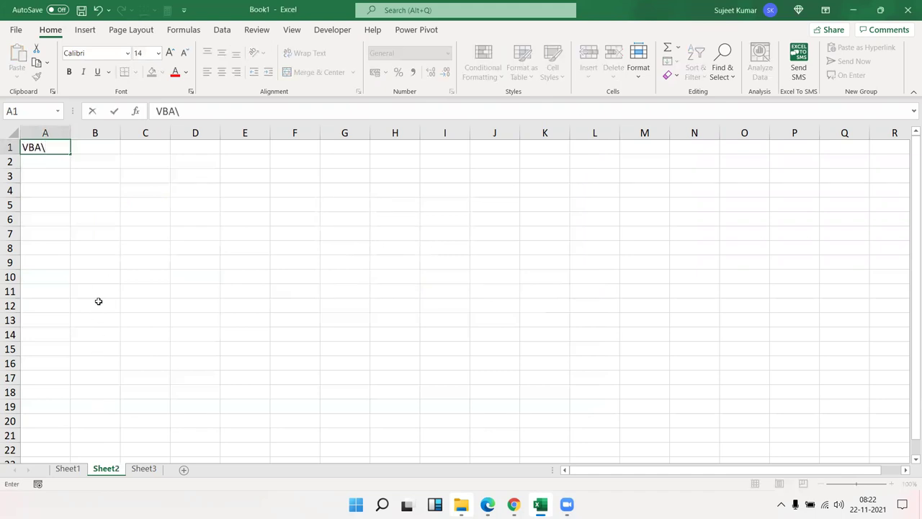
pyautogui.press('BackSpace')
pyautogui.press('Return')
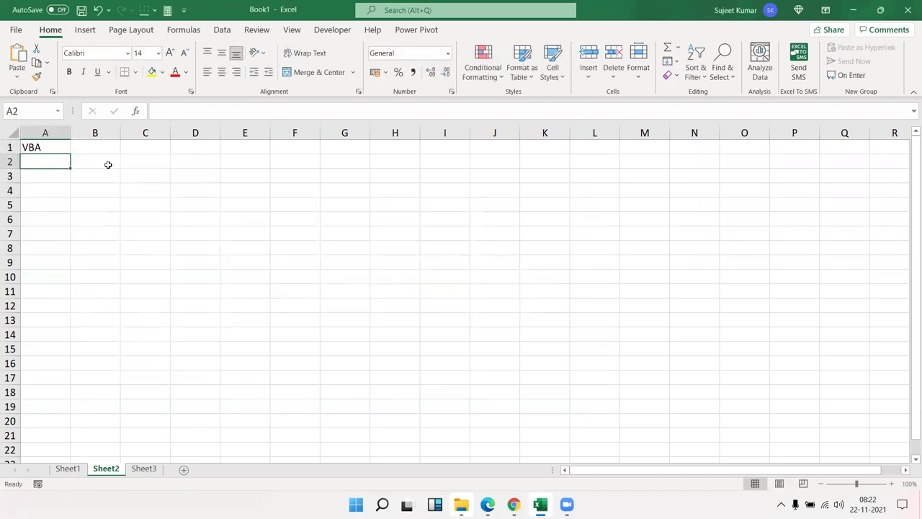
# - Enter Macros in cell B2, then return the selection to A1
pyautogui.scroll(5, 122, 207)
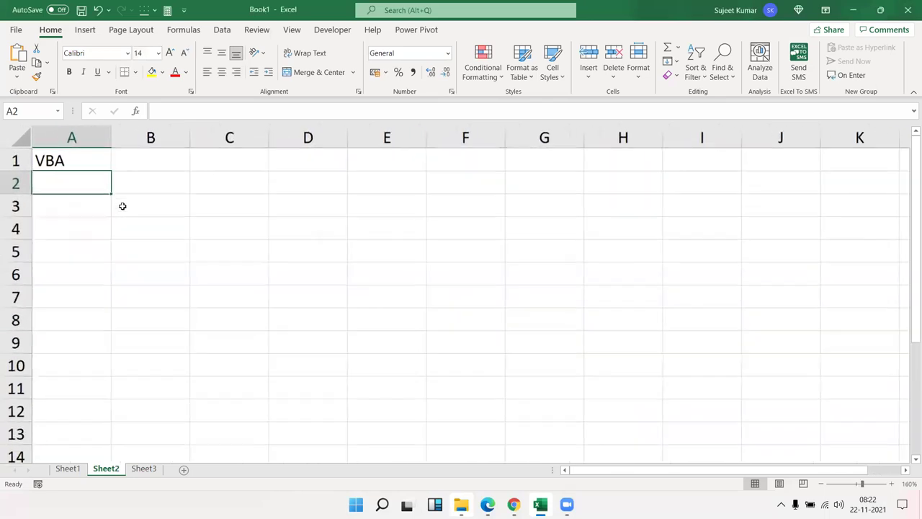
pyautogui.click(142, 196)
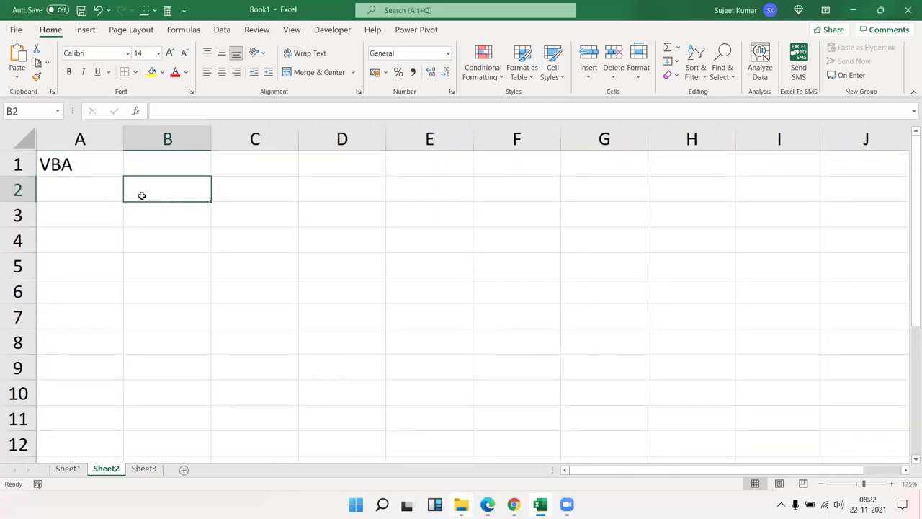
pyautogui.write('Macros')
pyautogui.press('Return')
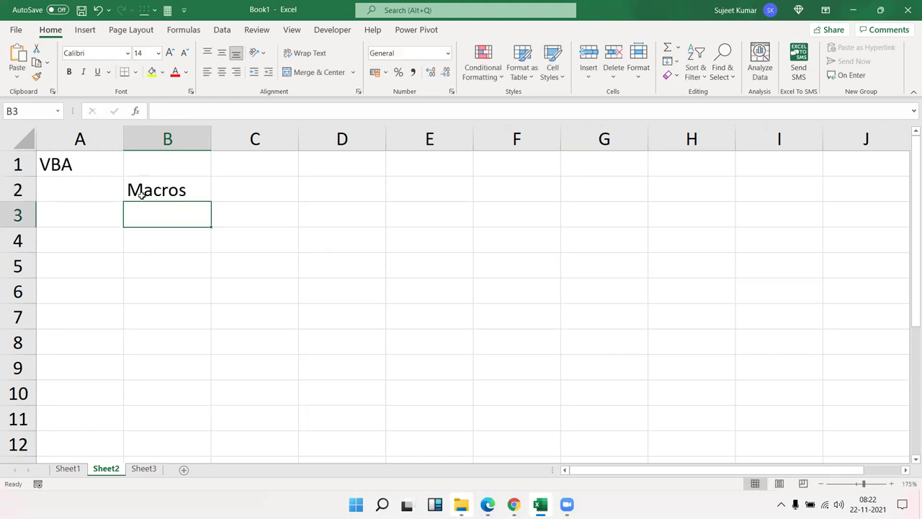
pyautogui.press('Up')
pyautogui.press('Up')
pyautogui.press('Left')
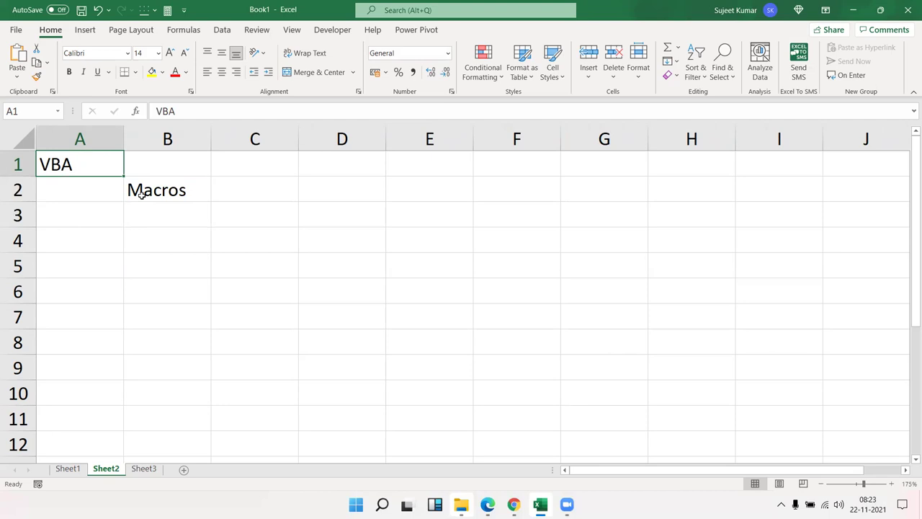
pyautogui.press('Down')
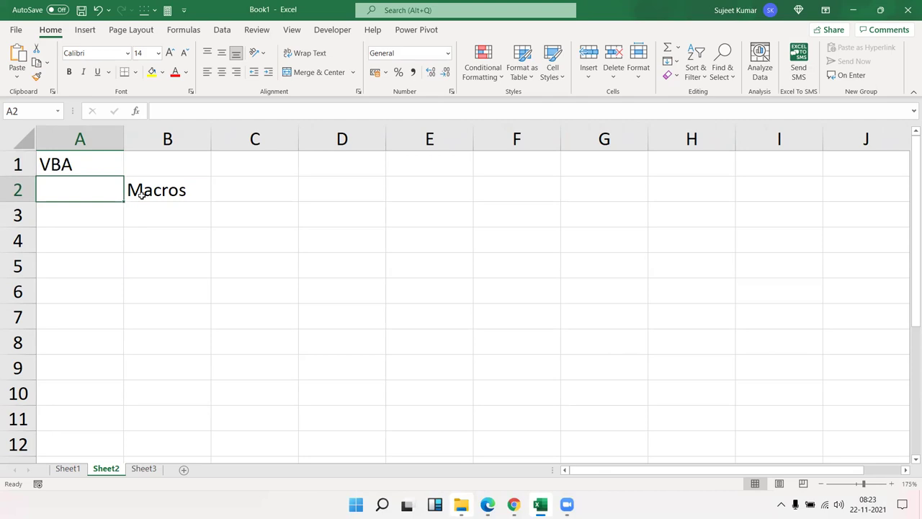
pyautogui.write('B')
pyautogui.press('BackSpace')
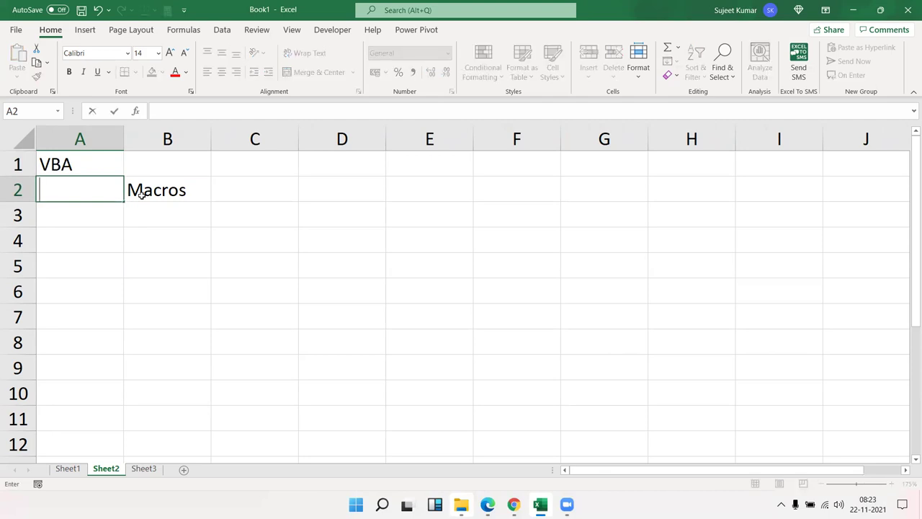
pyautogui.write('VB+6')
pyautogui.press('BackSpace')
pyautogui.press('BackSpace')
pyautogui.write('6')
pyautogui.press('Return')
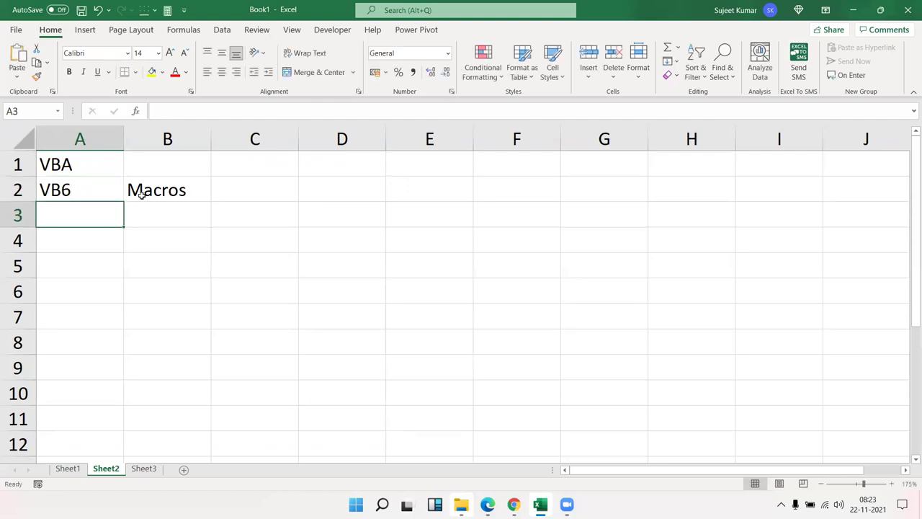
pyautogui.write('VS')
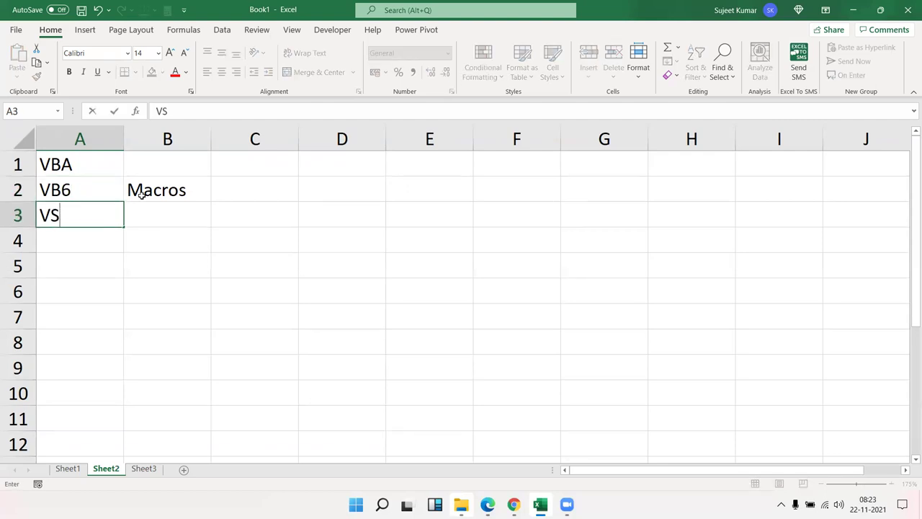
pyautogui.press('BackSpace')
pyautogui.press('BackSpace')
pyautogui.write('VBS')
pyautogui.press('Return')
pyautogui.press('Up')
pyautogui.press('Up')
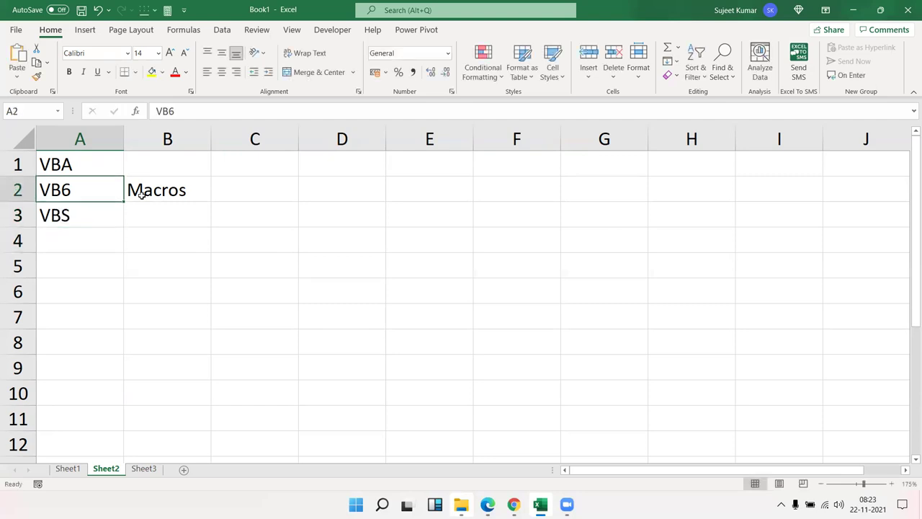
pyautogui.hotkey('shift', 'Down')
pyautogui.press('Up')
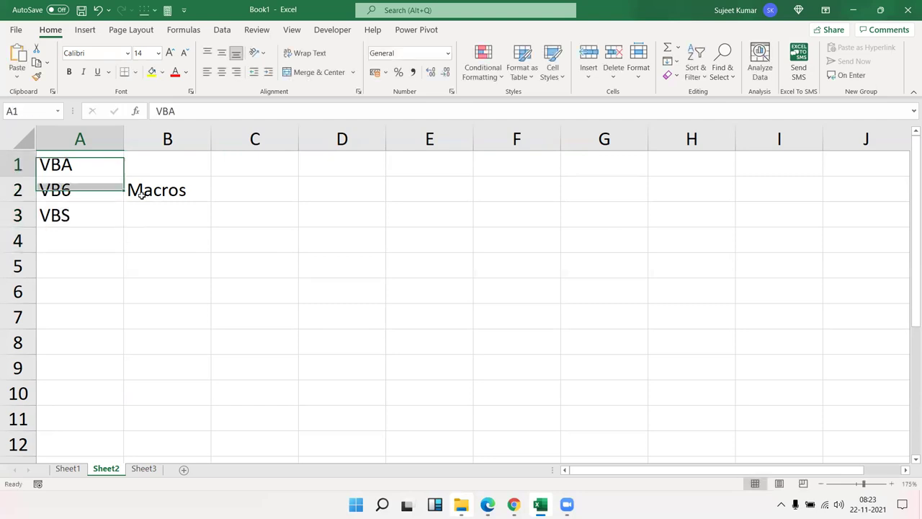
pyautogui.press('Down')
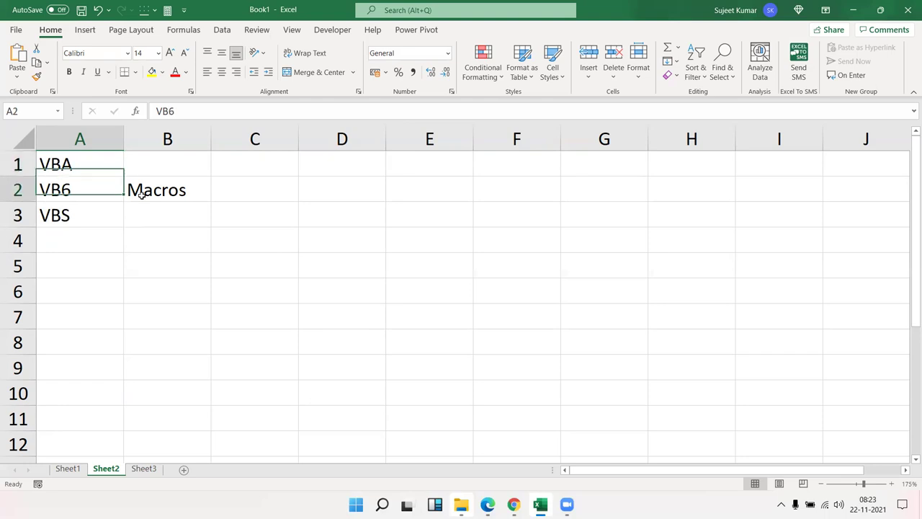
pyautogui.hotkey('shift', 'Down')
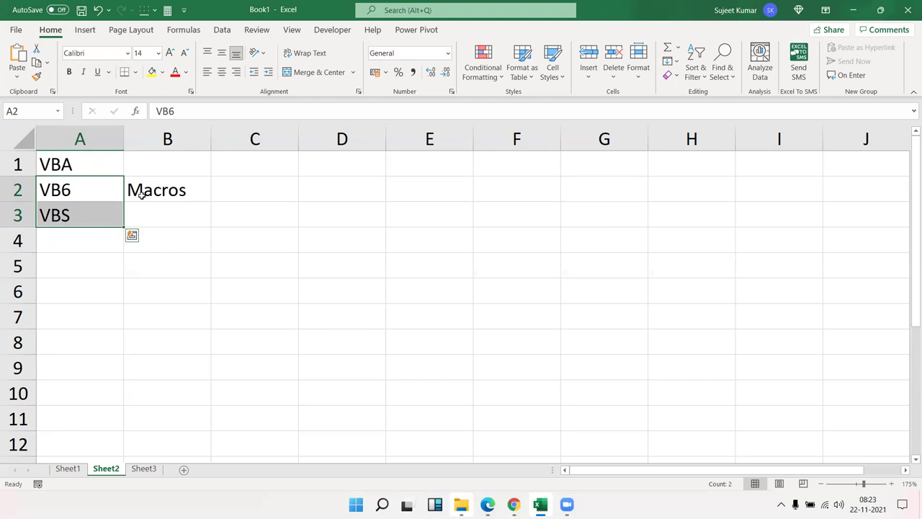
pyautogui.press('Delete')
pyautogui.press('Up')
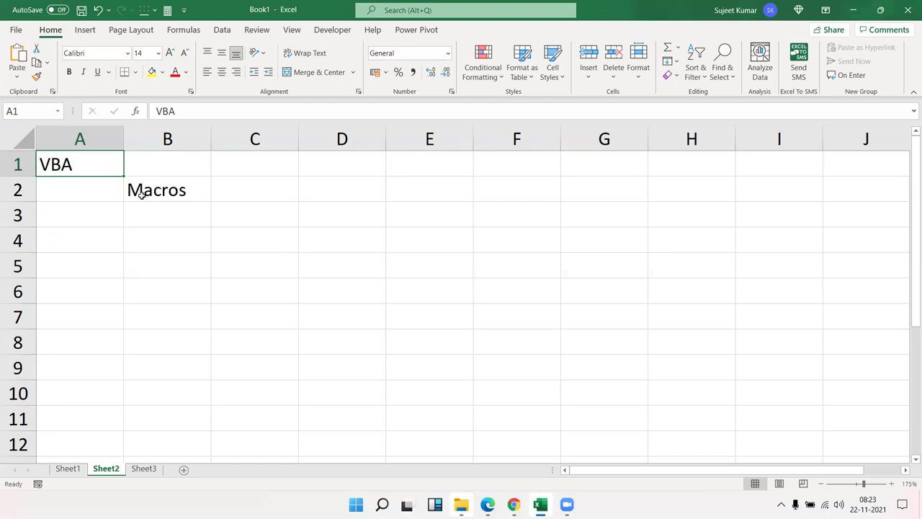
pyautogui.press('Right')
pyautogui.press('Down')
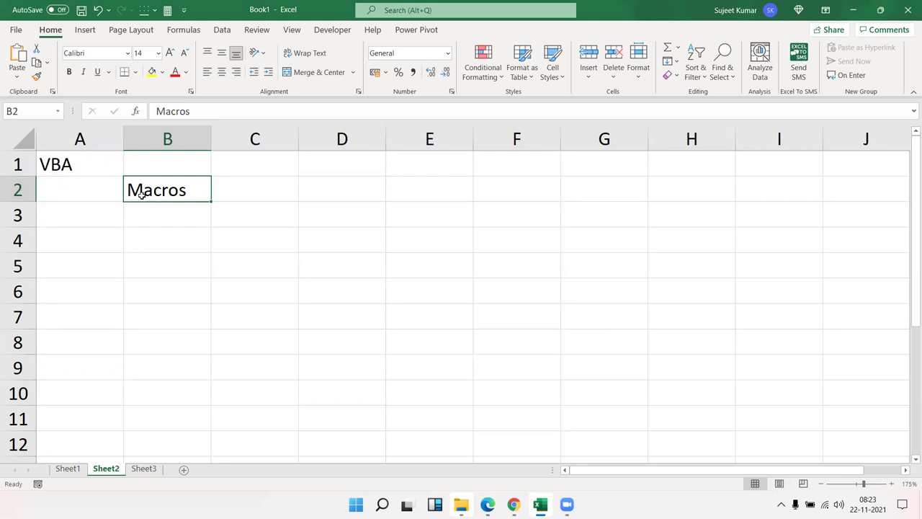
pyautogui.press('Up')
pyautogui.press('Left')
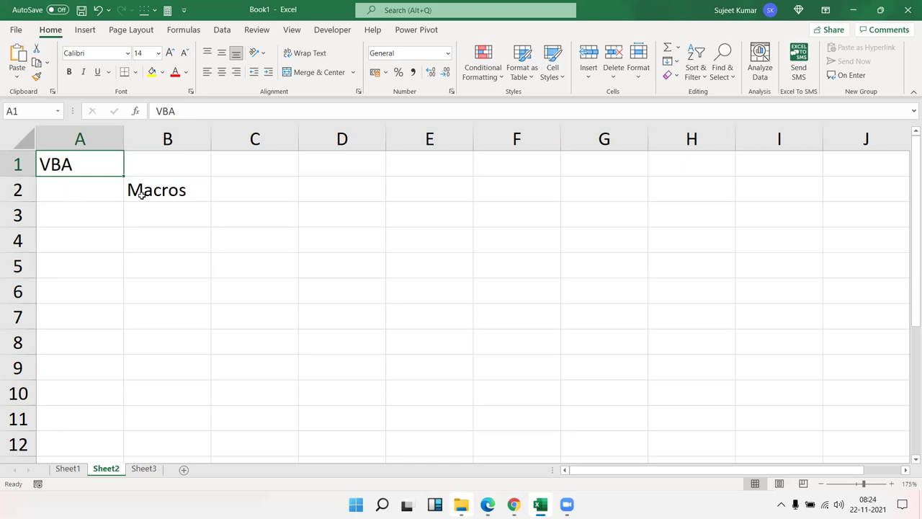
pyautogui.press('Down')
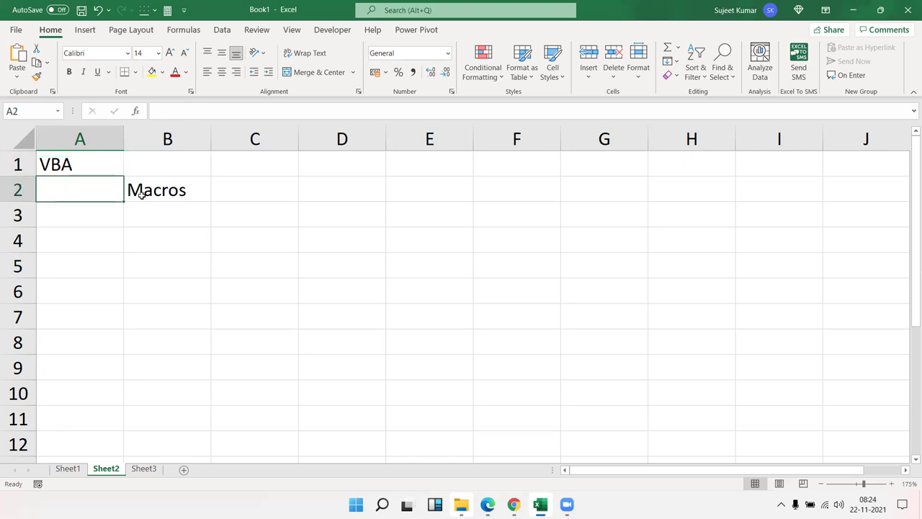
pyautogui.press('Right')
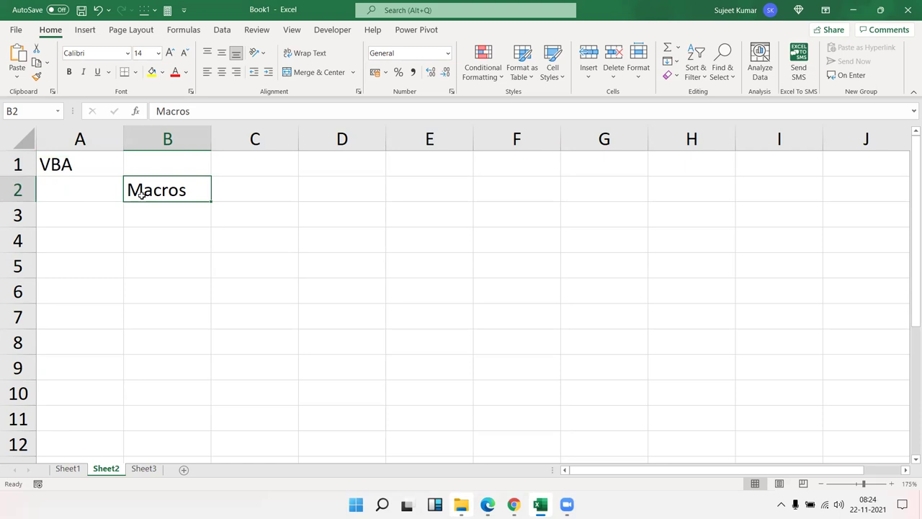
pyautogui.press('Down')
pyautogui.press('Up')
pyautogui.press('Left')
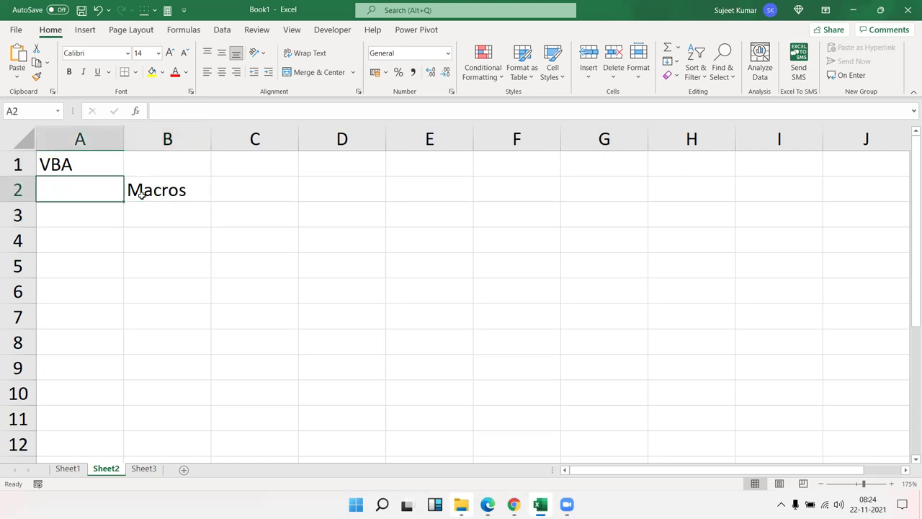
pyautogui.press('Up')
pyautogui.press('Right')
pyautogui.press('Down')
pyautogui.press('Down')
pyautogui.press('Up')
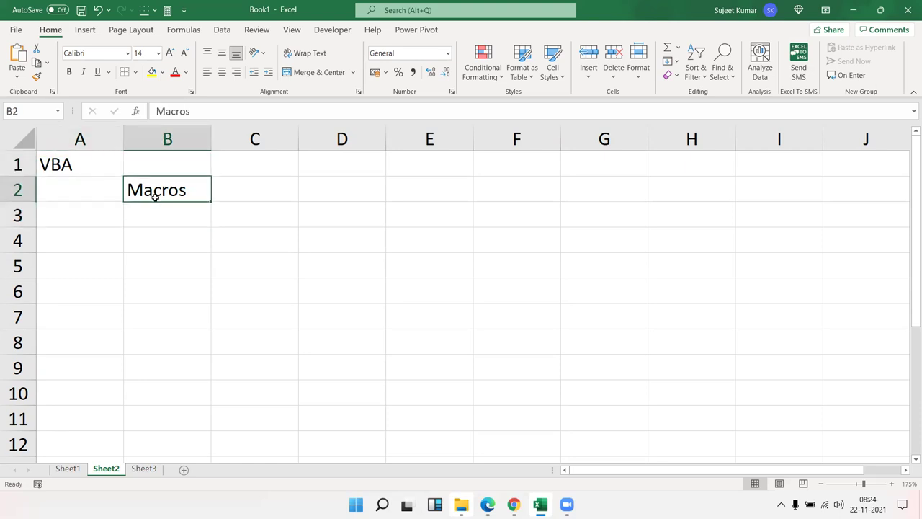
# - Browse the View tab's Macros options and Sheet3, ending back on Sheet2
pyautogui.click(292, 29)
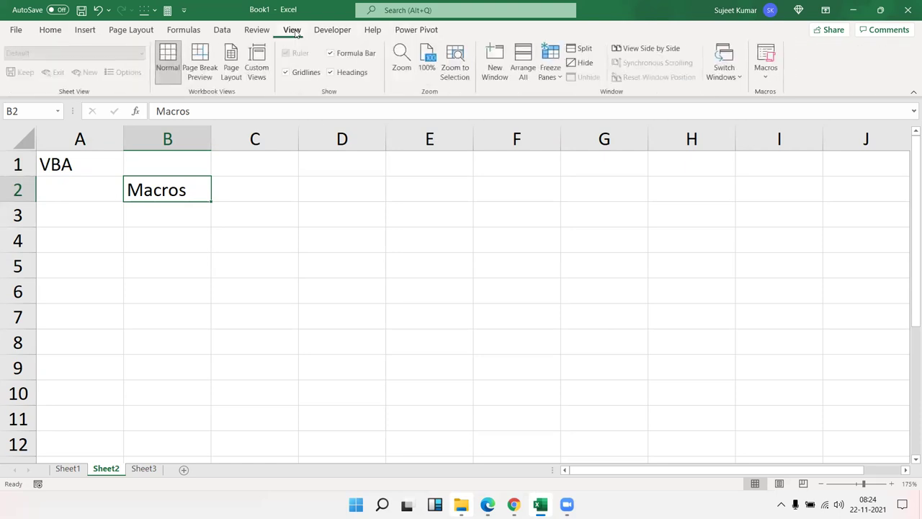
pyautogui.click(766, 72)
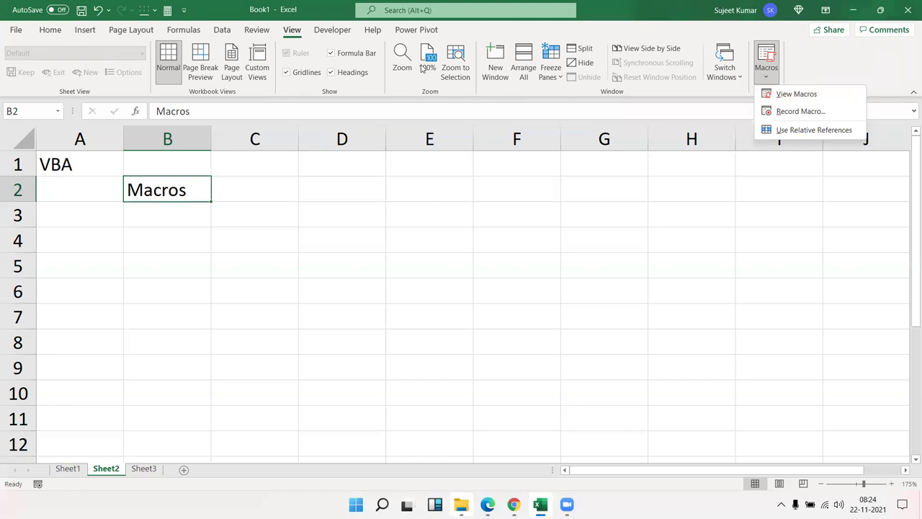
pyautogui.click(423, 68)
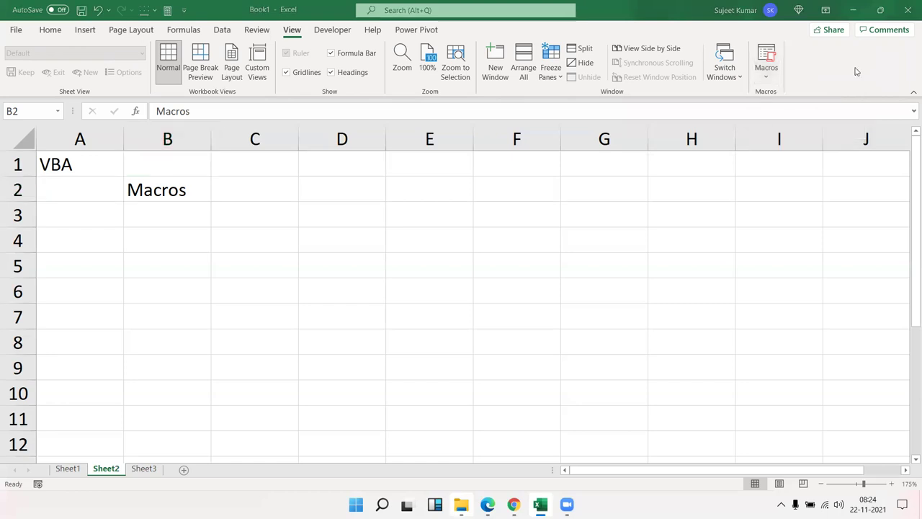
pyautogui.click(148, 191)
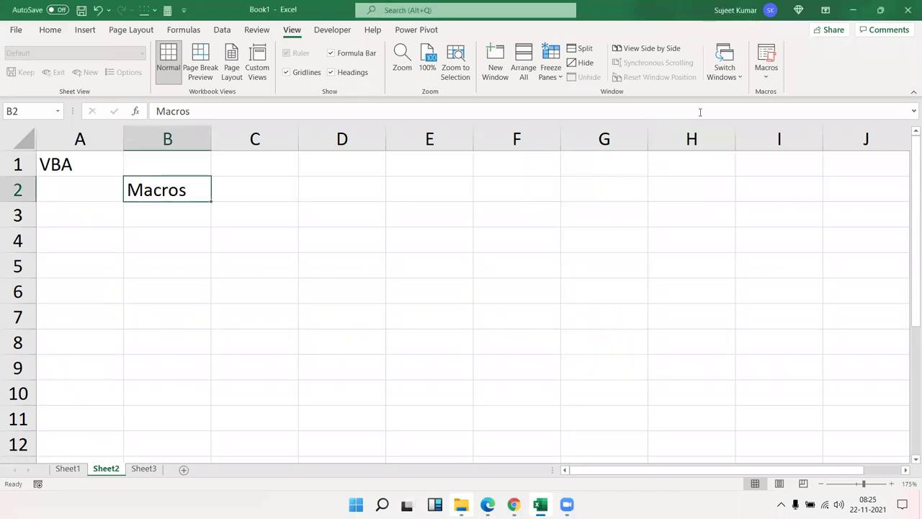
pyautogui.click(767, 75)
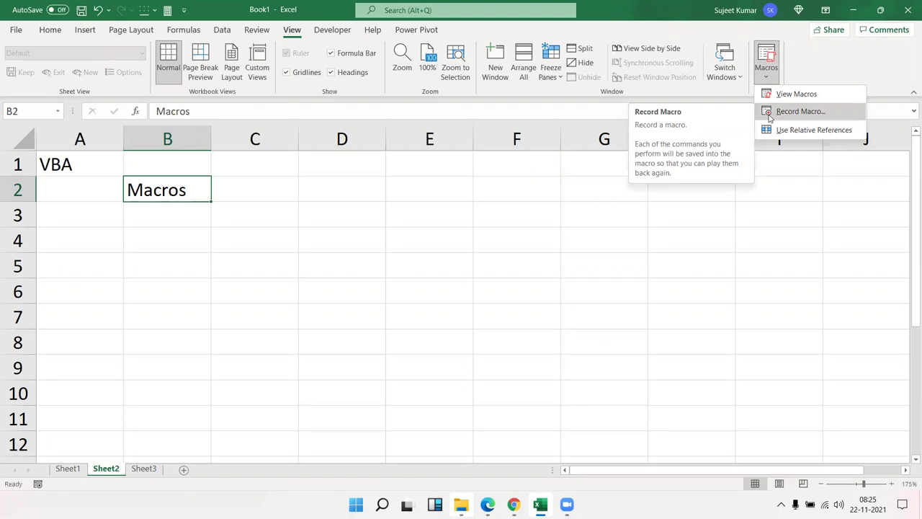
pyautogui.click(140, 472)
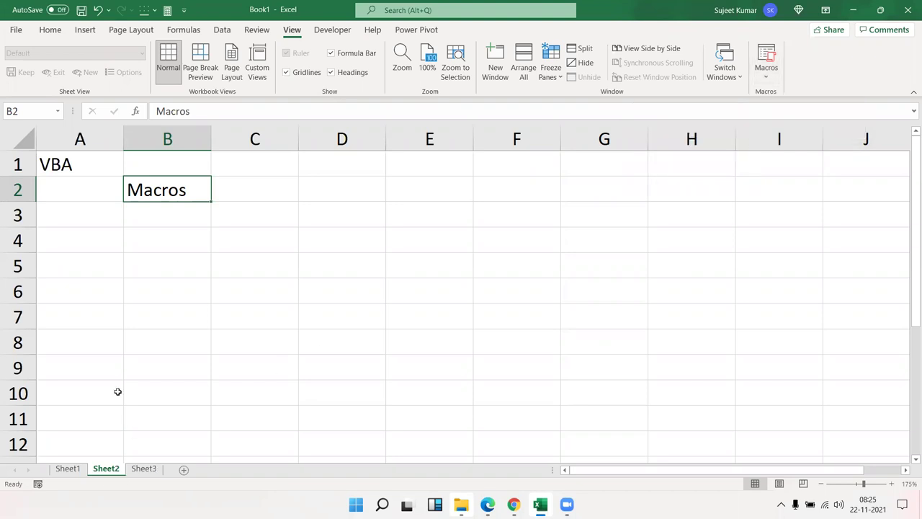
pyautogui.click(144, 469)
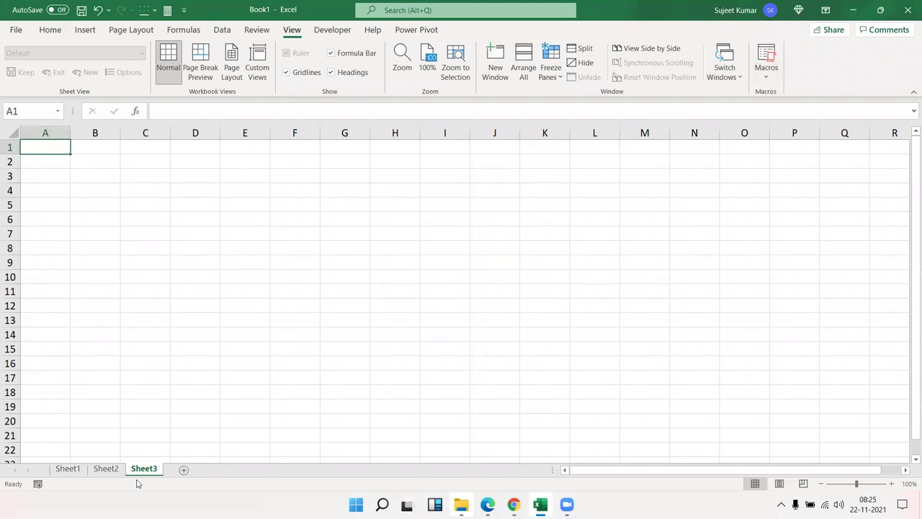
pyautogui.click(115, 471)
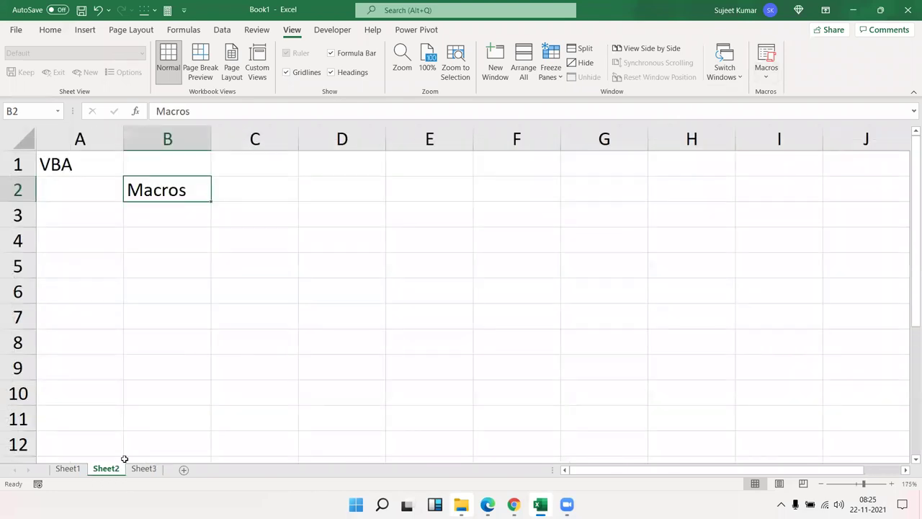
# - Start recording a new macro with the default name
pyautogui.click(764, 78)
pyautogui.click(788, 112)
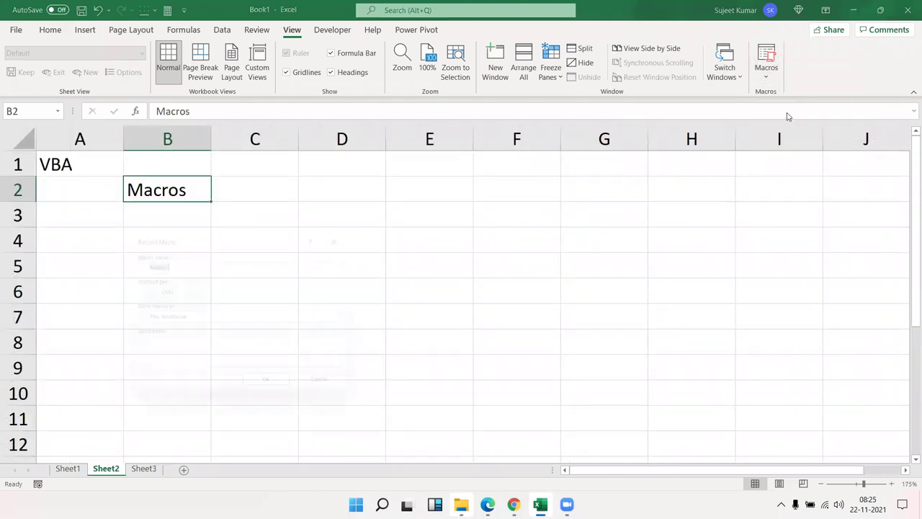
pyautogui.click(276, 390)
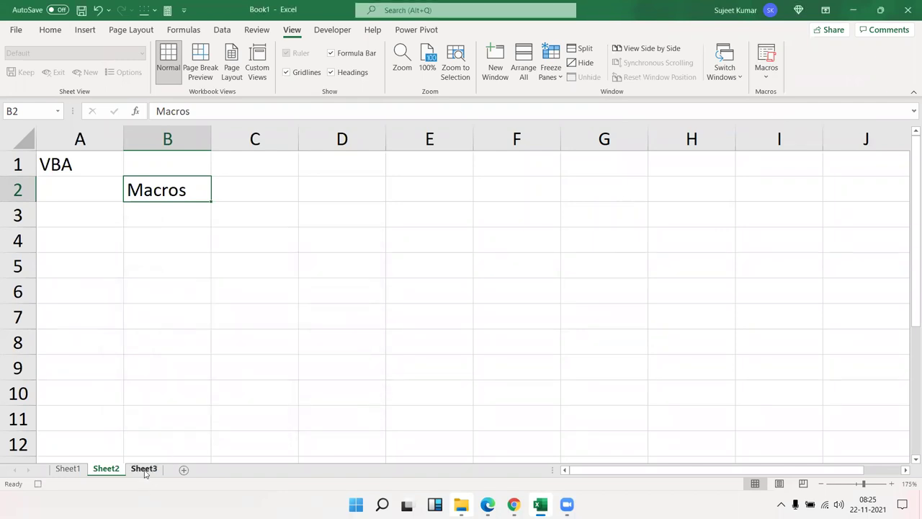
# - On Sheet3, enter headers Name, Marks and Amt in A1:C1
pyautogui.click(145, 469)
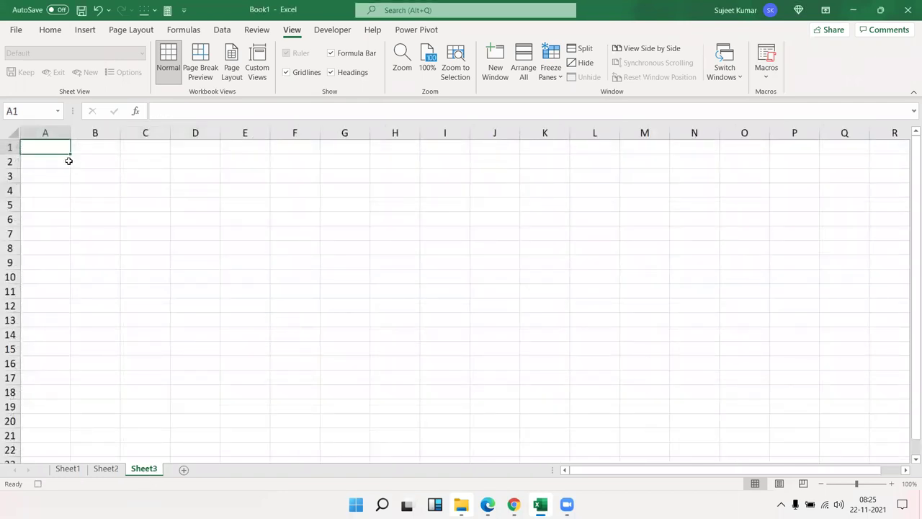
pyautogui.write('Name')
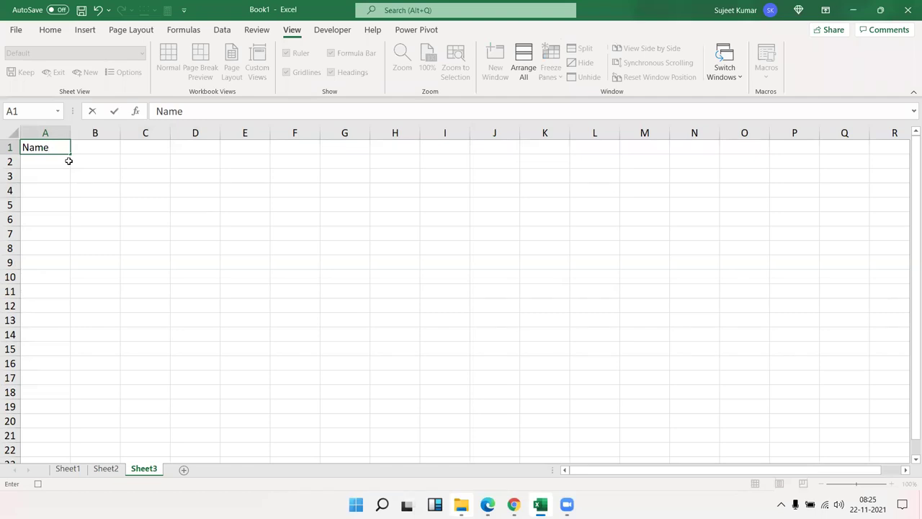
pyautogui.press('Tab')
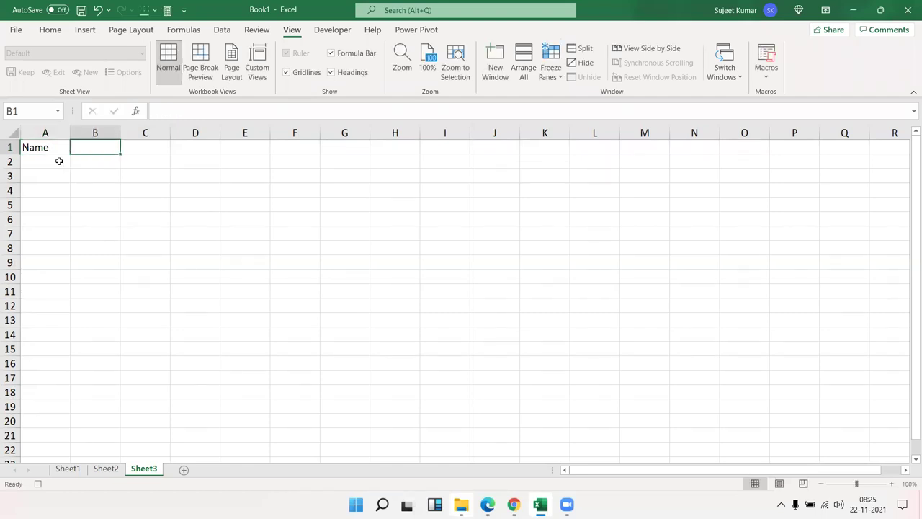
pyautogui.write('Marks')
pyautogui.press('Tab')
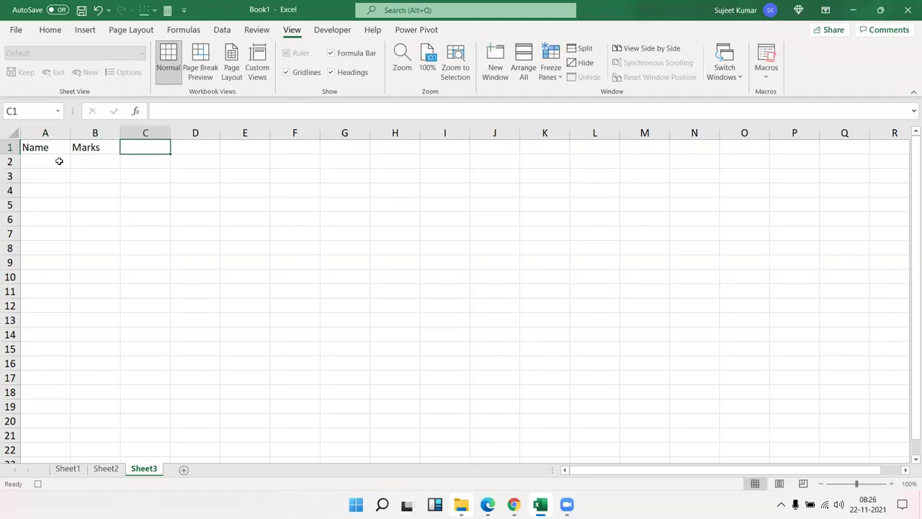
pyautogui.write('Amt')
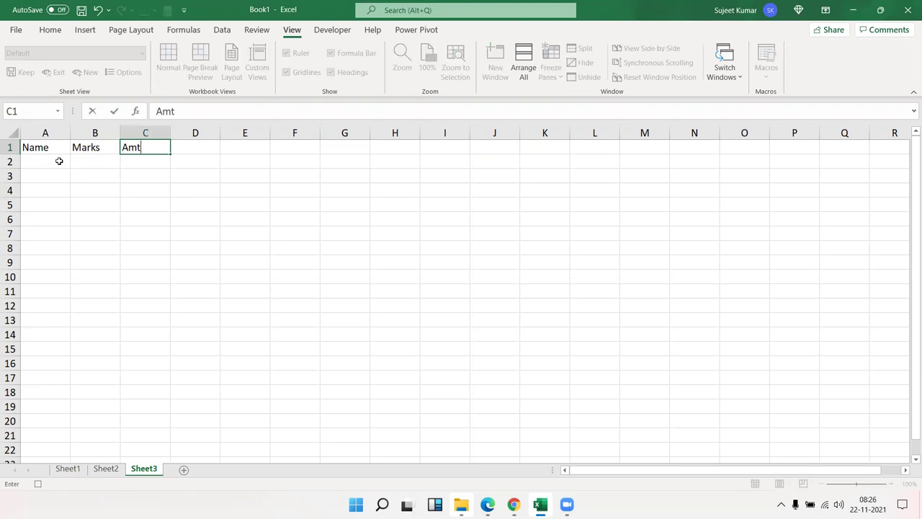
pyautogui.press('Return')
# - Fill row 2 with a student's name, 65 and 252, correcting C2 from 25
pyautogui.write('Puja')
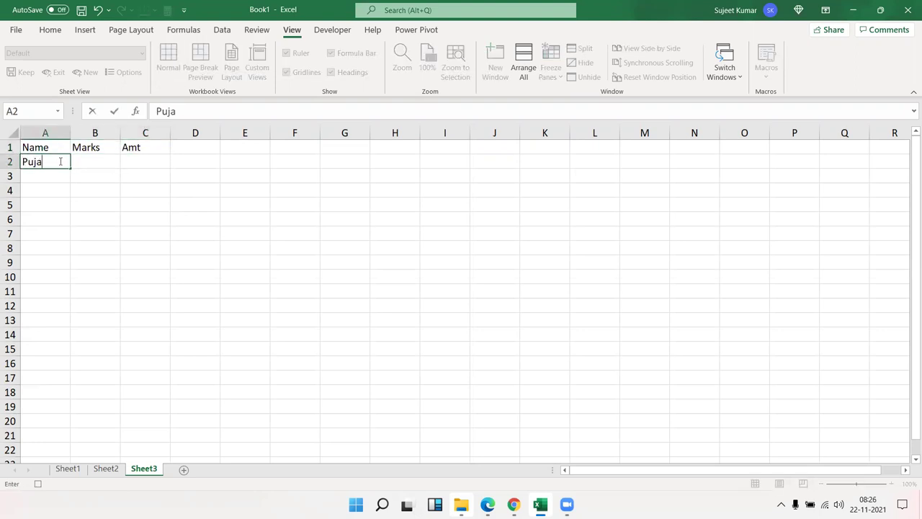
pyautogui.press('Tab')
pyautogui.write('65')
pyautogui.press('Tab')
pyautogui.write('25')
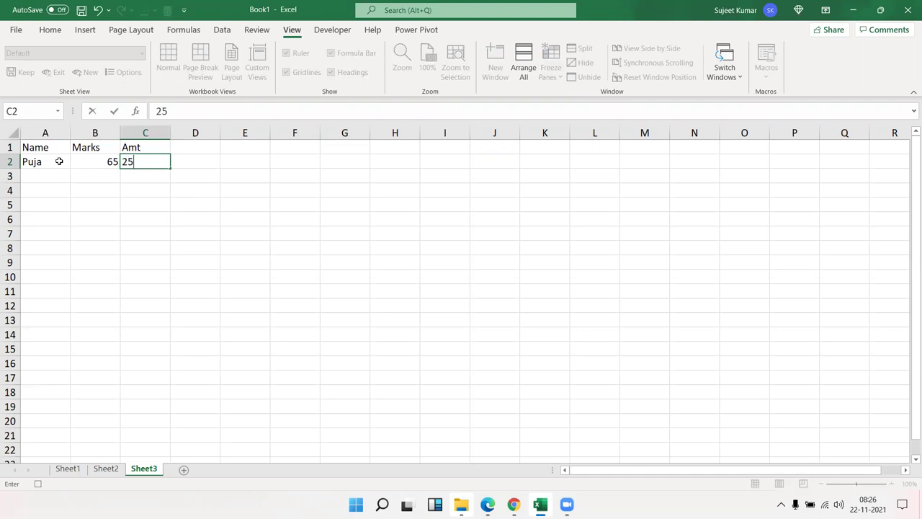
pyautogui.press('Tab')
pyautogui.press('Left')
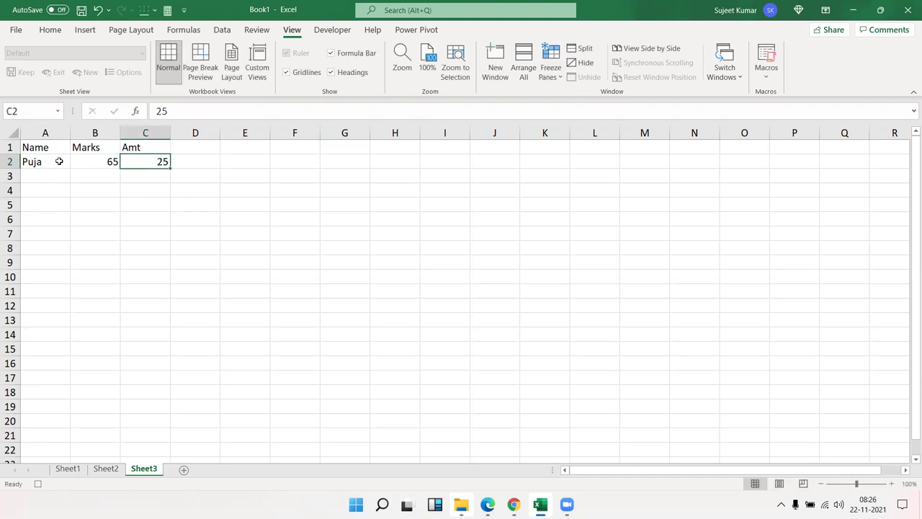
pyautogui.press('F2')
pyautogui.write('2')
pyautogui.press('Return')
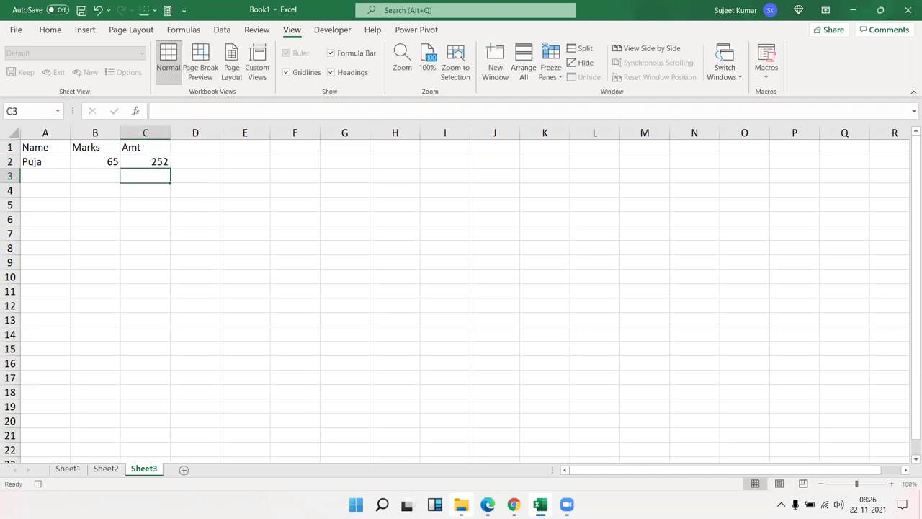
# - Stop the macro recording and bring up the View Macros list on Sheet2
pyautogui.click(37, 484)
pyautogui.click(109, 470)
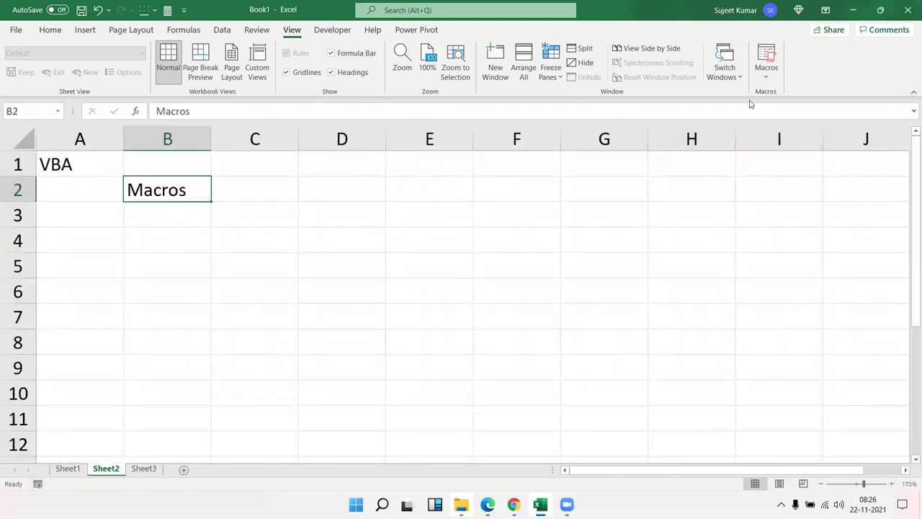
pyautogui.click(766, 65)
pyautogui.click(791, 103)
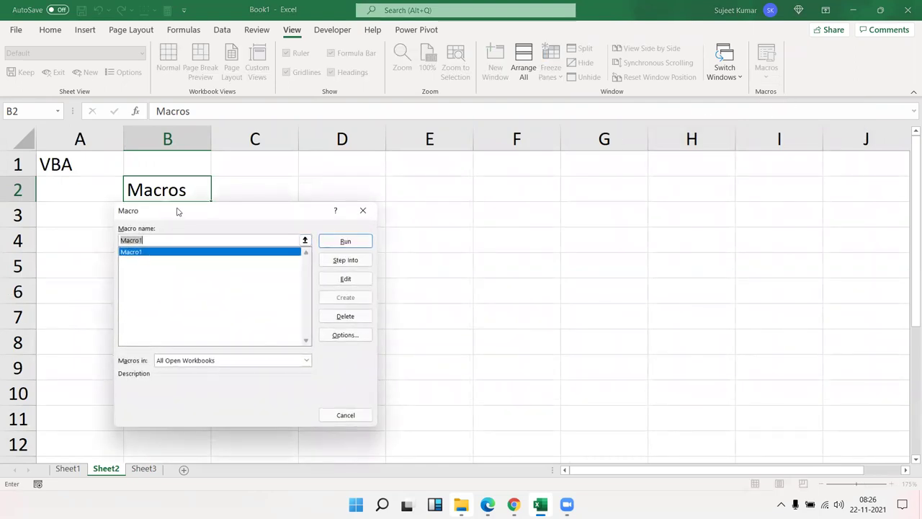
pyautogui.moveTo(178, 211); pyautogui.dragTo(337, 163)
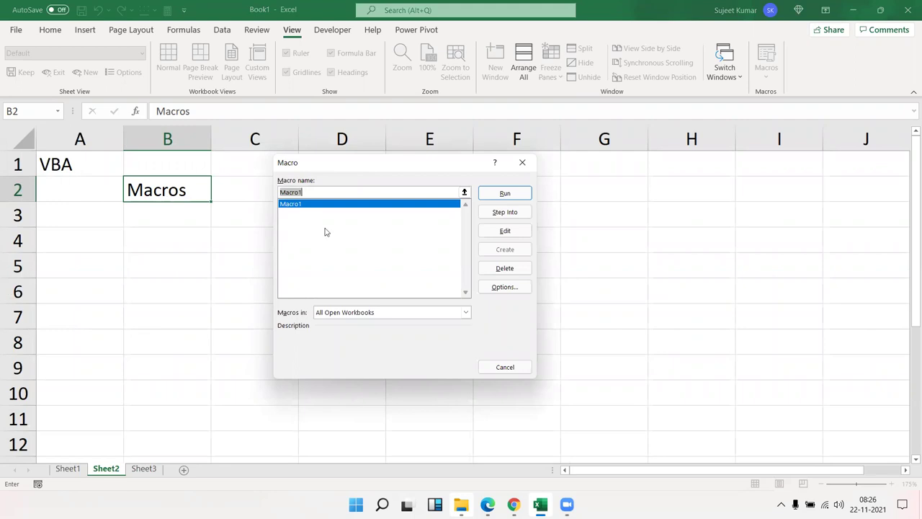
# - Review Macro1's recorded statements from Sheets("Sheet3") onward, then return to Excel's macro options
pyautogui.click(505, 231)
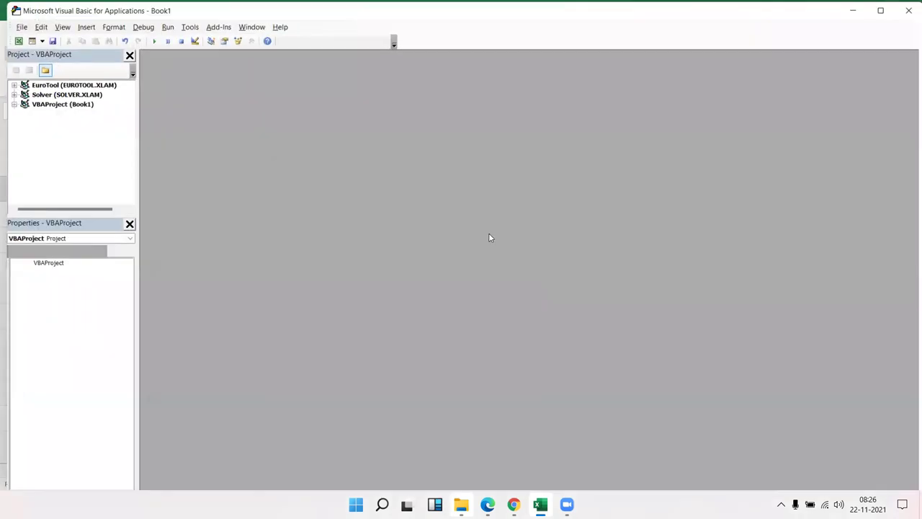
pyautogui.moveTo(271, 261); pyautogui.dragTo(182, 119)
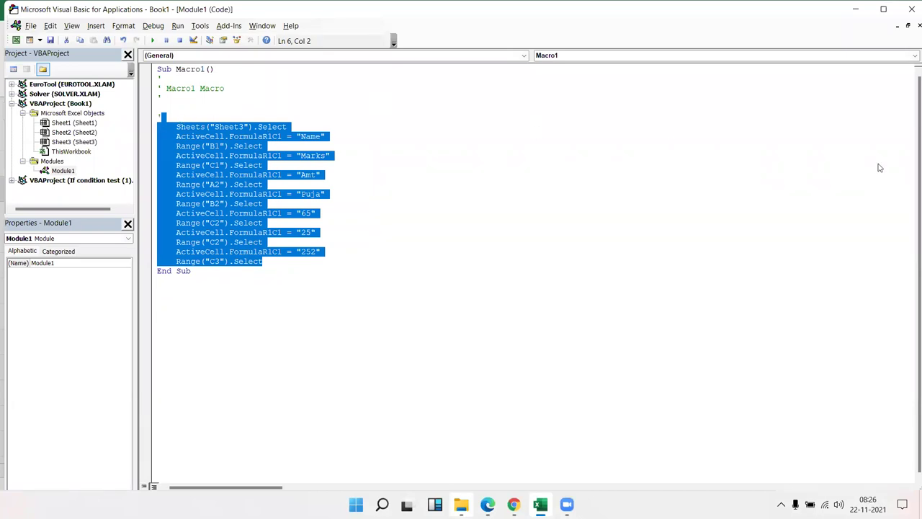
pyautogui.click(322, 259)
pyautogui.moveTo(291, 269); pyautogui.dragTo(205, 185)
pyautogui.moveTo(265, 262); pyautogui.dragTo(180, 121)
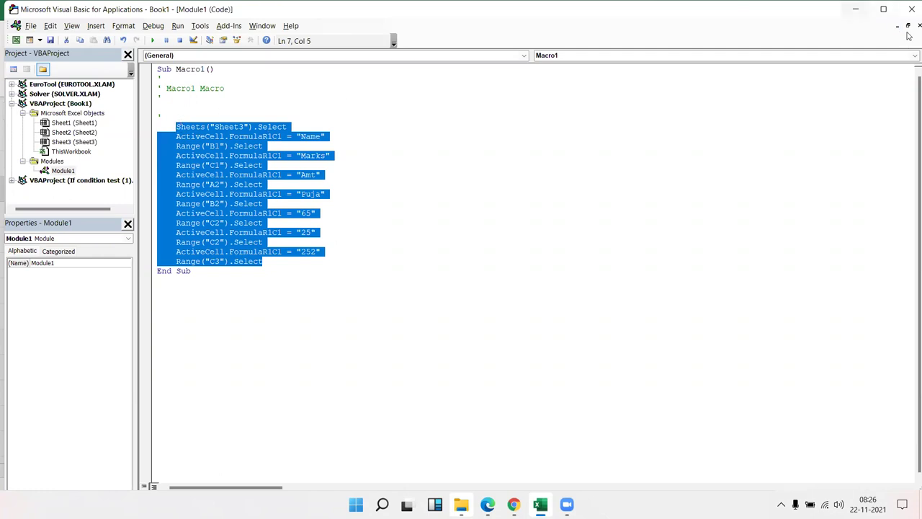
pyautogui.click(912, 8)
pyautogui.click(766, 72)
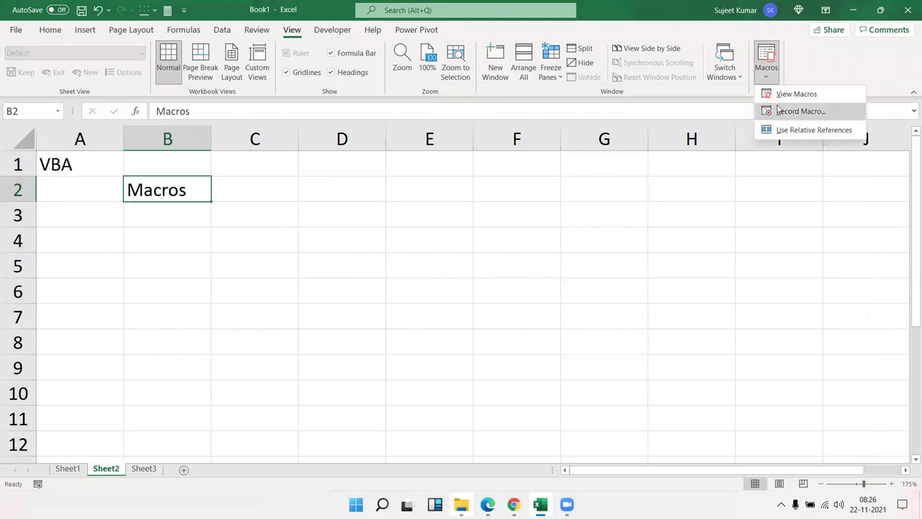
# - Close the macro list, select cell E2, and bring the Macro1 code window back
pyautogui.click(353, 181)
pyautogui.click(344, 235)
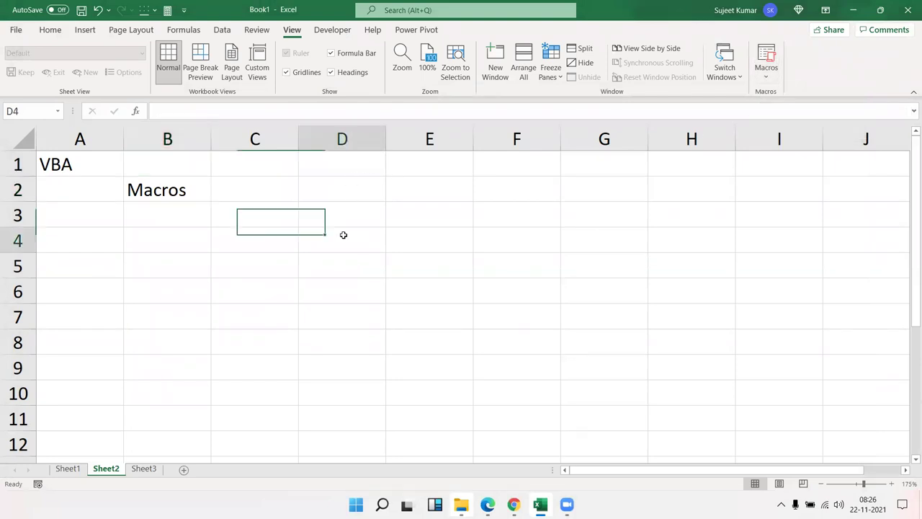
pyautogui.press('Right')
pyautogui.click(428, 192)
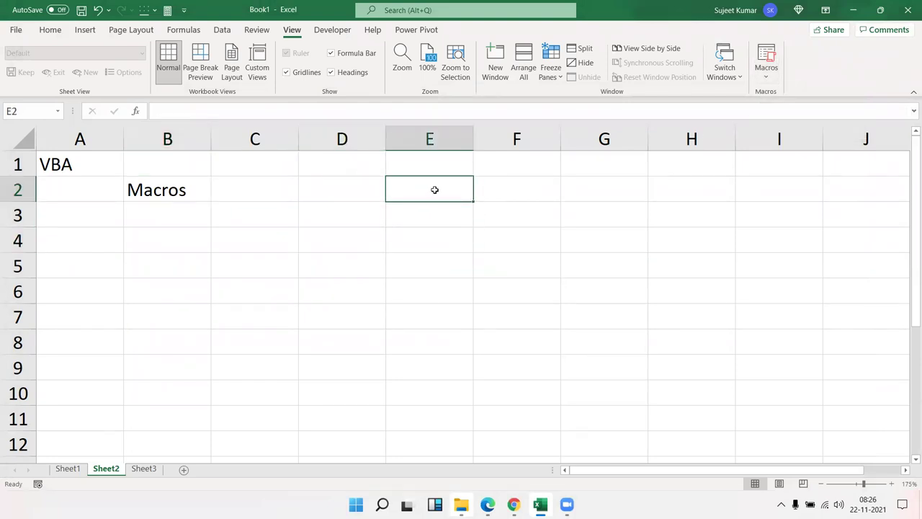
pyautogui.moveTo(544, 502)
pyautogui.click(640, 460)
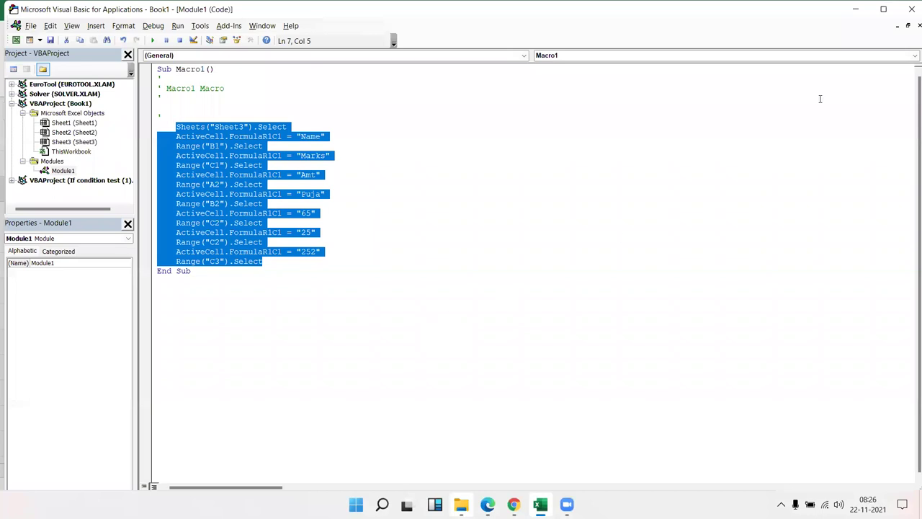
# - Close the Visual Basic editor to return to Sheet2
pyautogui.click(911, 9)
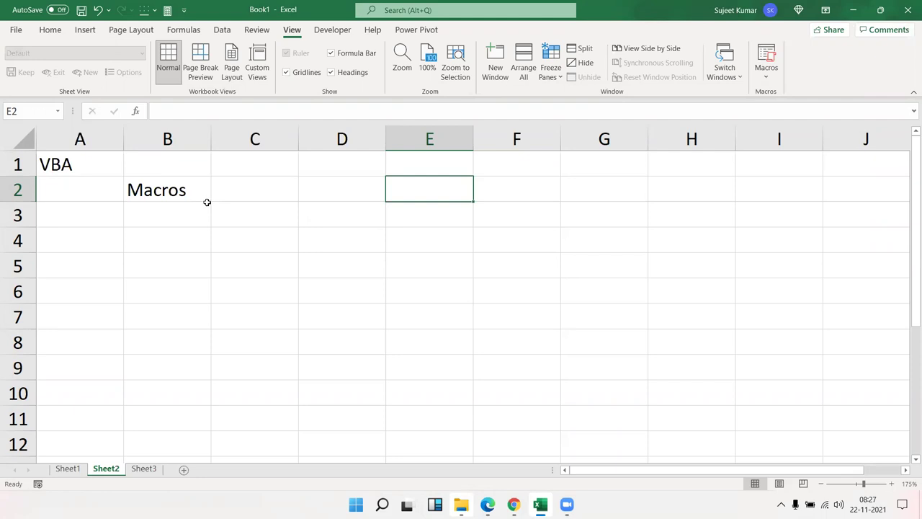
pyautogui.click(59, 167)
pyautogui.click(158, 190)
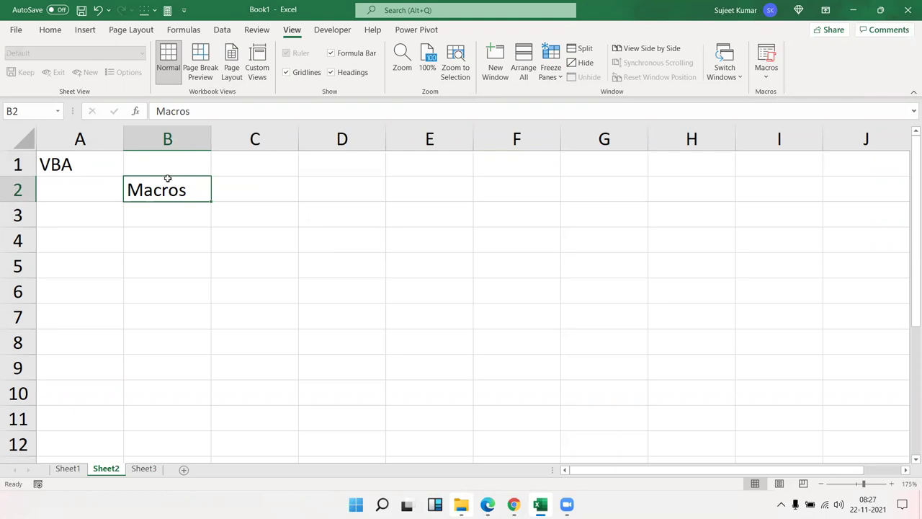
pyautogui.click(78, 168)
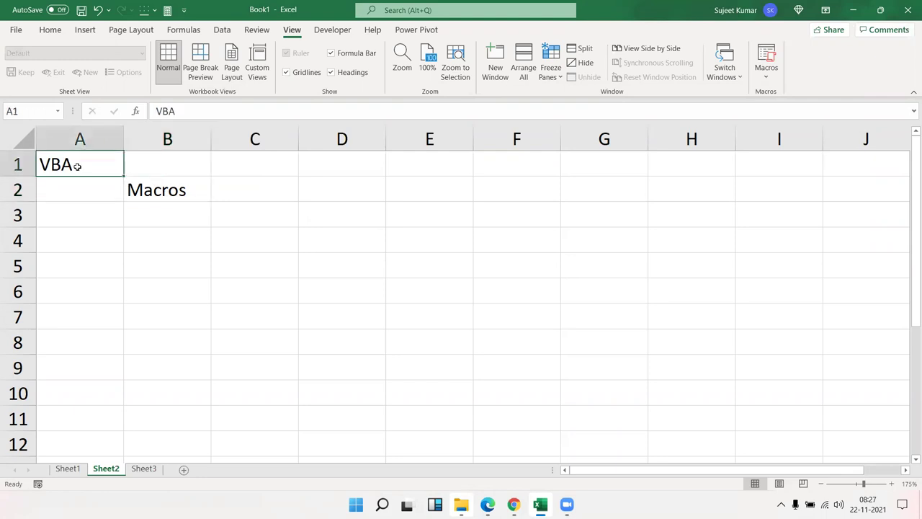
pyautogui.click(161, 197)
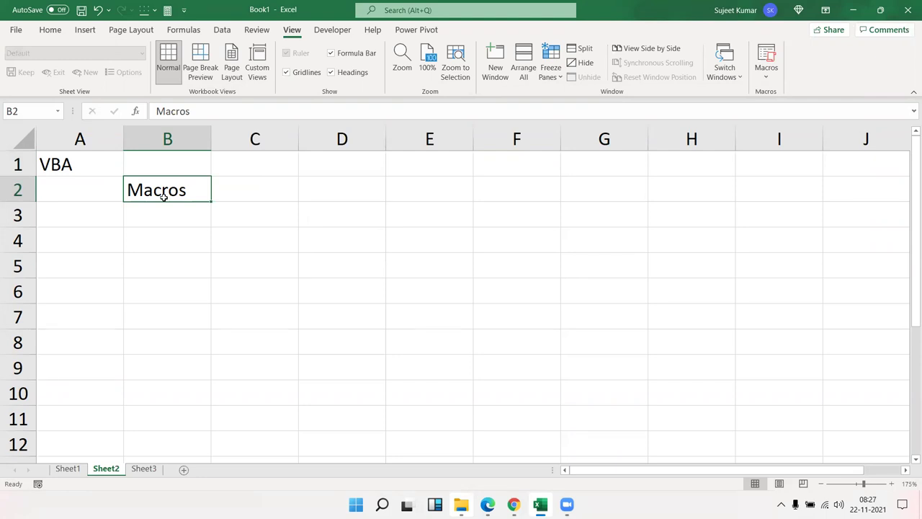
pyautogui.moveTo(540, 504)
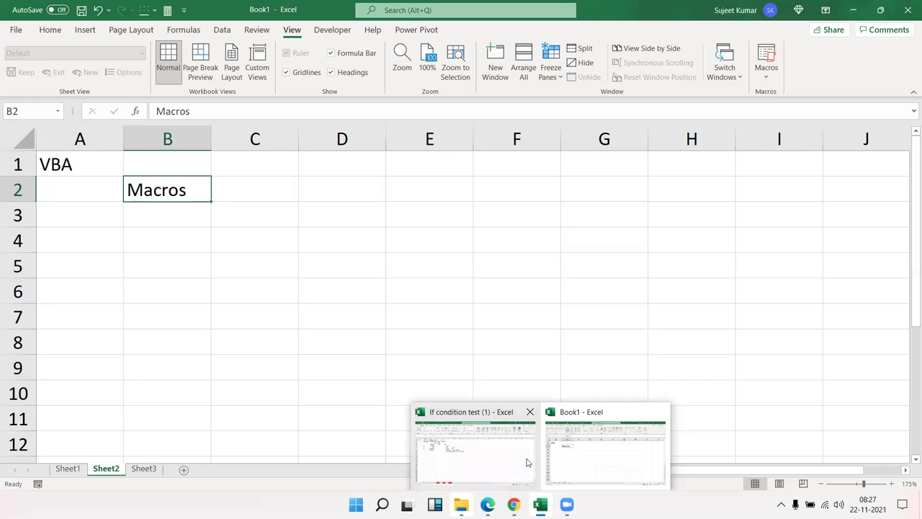
# - Open Macro1 from View Macros in the editor and place the cursor below End Sub
pyautogui.click(449, 237)
pyautogui.click(766, 68)
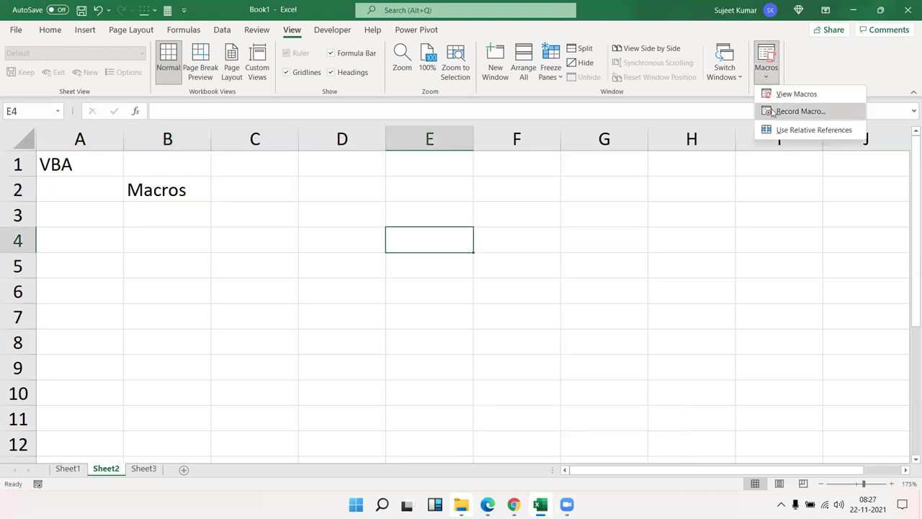
pyautogui.click(789, 94)
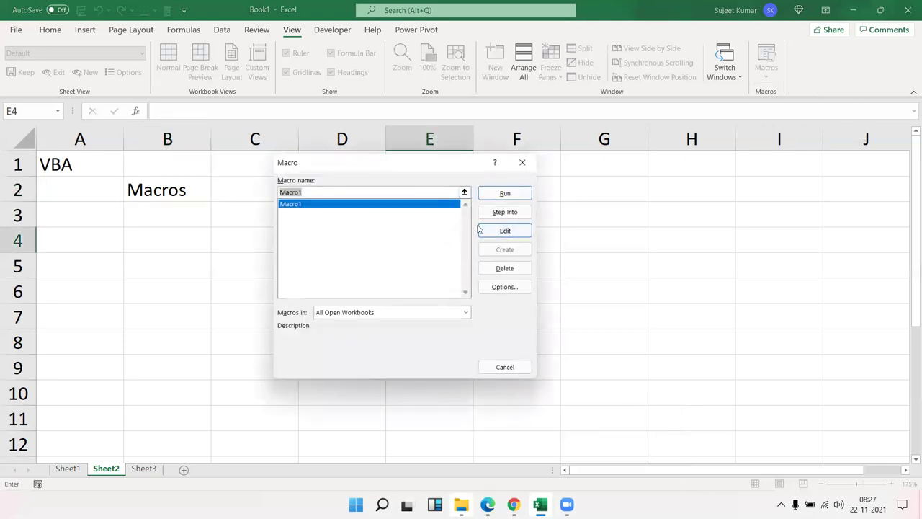
pyautogui.click(482, 231)
pyautogui.moveTo(196, 271); pyautogui.dragTo(144, 88)
pyautogui.click(187, 304)
# - Add a sub rr() procedure containing the copied Sheets("Sheet3").Select line
pyautogui.press('Return')
pyautogui.write('sub rr')
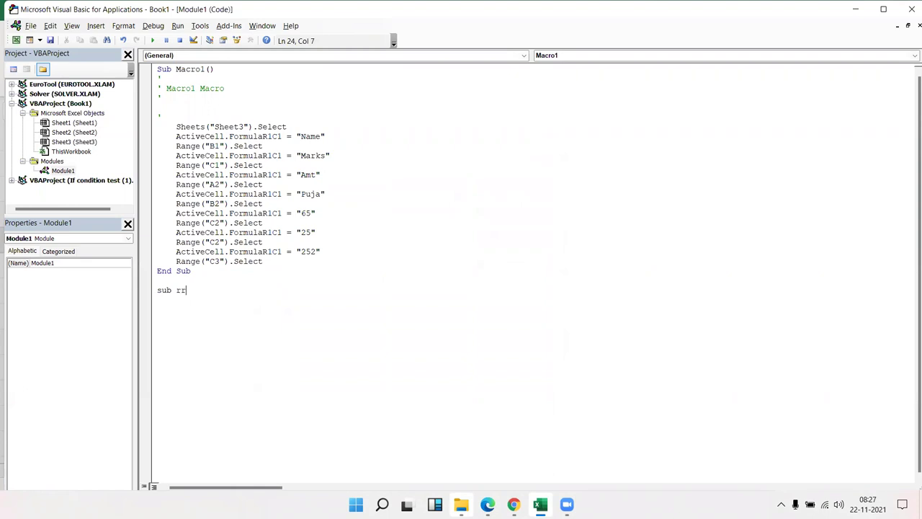
pyautogui.write('()')
pyautogui.press('Return')
pyautogui.press('Return')
pyautogui.press('Return')
pyautogui.press('Return')
pyautogui.press('Up')
pyautogui.press('Up')
pyautogui.press('Up')
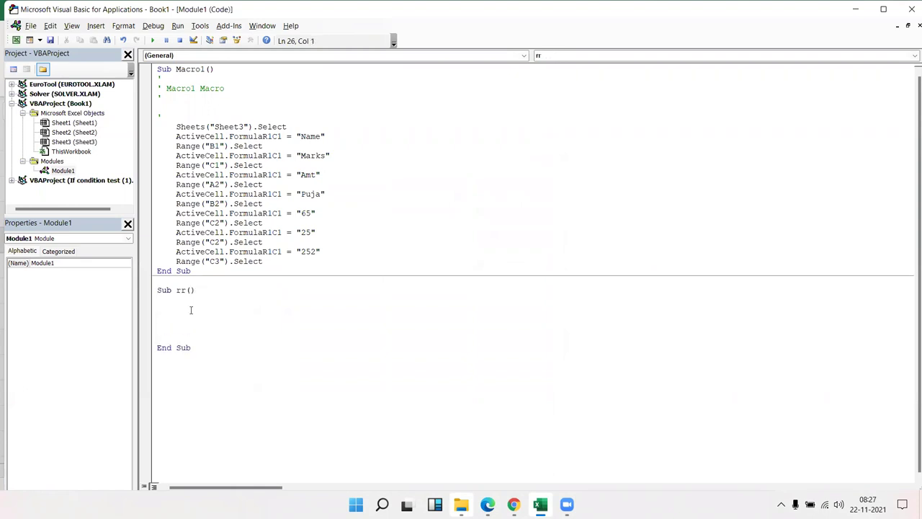
pyautogui.moveTo(287, 127); pyautogui.dragTo(175, 126)
pyautogui.hotkey('ctrl', 'c')
pyautogui.click(177, 310)
pyautogui.hotkey('ctrl', 'v')
pyautogui.press('Return')
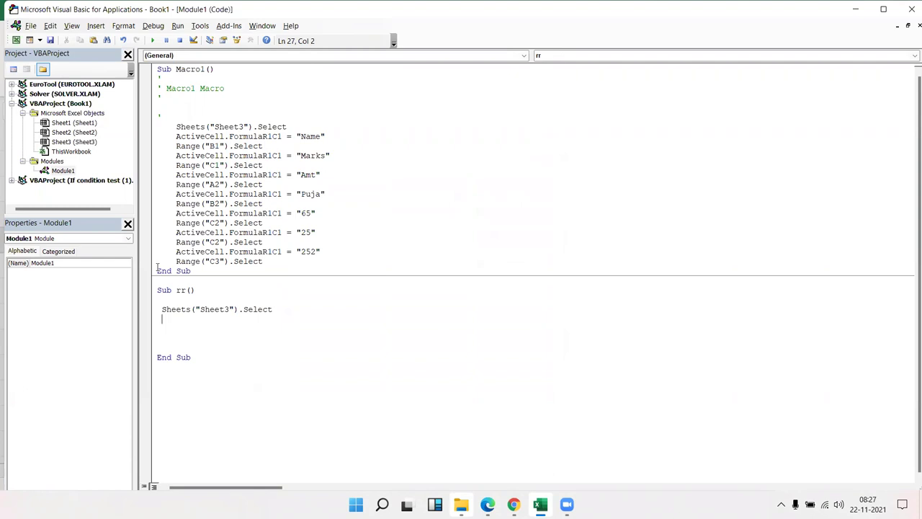
# - Add Range("B1").Value = "Name" to rr and paste two more copies of it
pyautogui.moveTo(233, 146); pyautogui.dragTo(173, 149)
pyautogui.hotkey('ctrl', 'c')
pyautogui.click(177, 309)
pyautogui.click(176, 319)
pyautogui.hotkey('ctrl', 'v')
pyautogui.write('value = ')
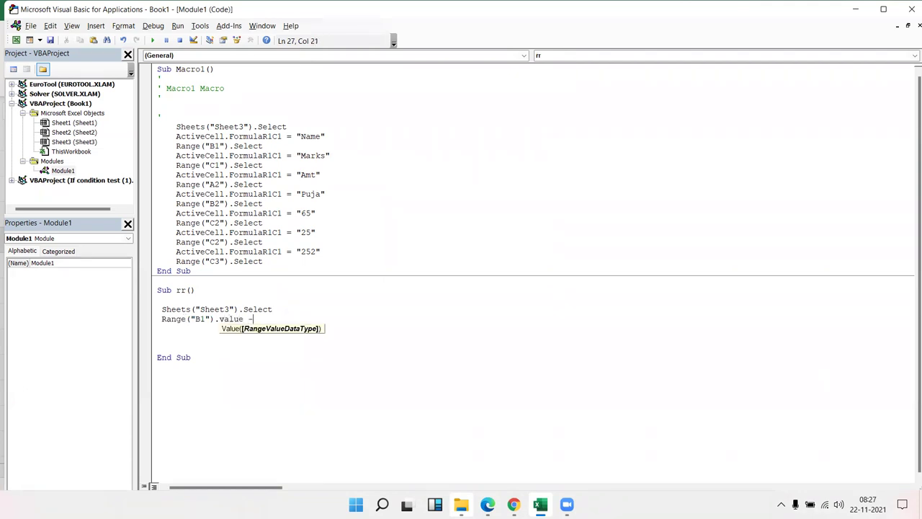
pyautogui.write('"Name')
pyautogui.write('"')
pyautogui.press('Return')
pyautogui.hotkey('shift', 'Up')
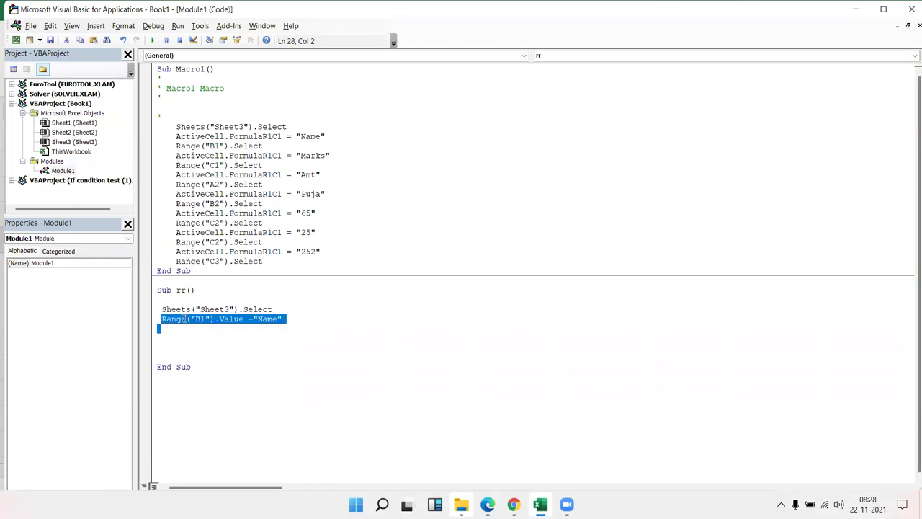
pyautogui.press('Down')
pyautogui.hotkey('ctrl', 'v')
pyautogui.hotkey('ctrl', 'v')
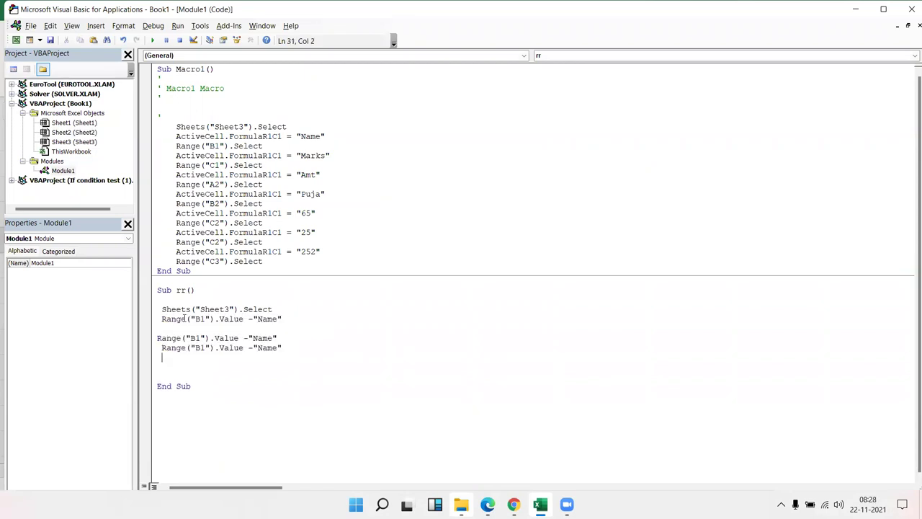
# - Change the three Range lines' cell references to A1, B1 and C1
pyautogui.click(195, 348)
pyautogui.click(198, 338)
pyautogui.press('BackSpace')
pyautogui.write('C')
pyautogui.click(195, 347)
pyautogui.press('Up')
pyautogui.press('Up')
pyautogui.press('Delete')
pyautogui.write('A')
pyautogui.press('Down')
pyautogui.press('Down')
pyautogui.press('Down')
pyautogui.press('Up')
pyautogui.press('Left')
pyautogui.press('BackSpace')
pyautogui.write('B')
pyautogui.press('Down')
pyautogui.press('Delete')
pyautogui.write('C')
# - Set the B1 and C1 values to Roll and Marks, then duplicate the three lines
pyautogui.doubleClick(262, 338)
pyautogui.write('Roll')
pyautogui.doubleClick(264, 347)
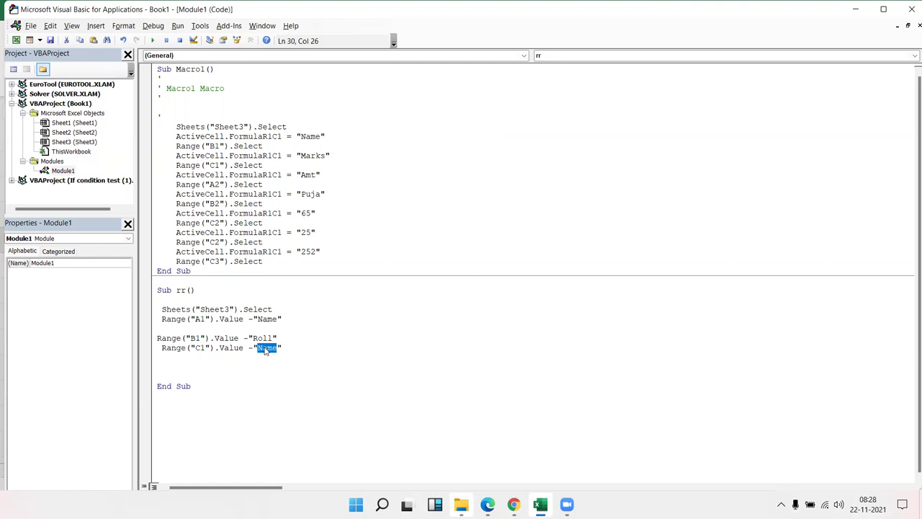
pyautogui.write('Marks')
pyautogui.click(162, 327)
pyautogui.press('Delete')
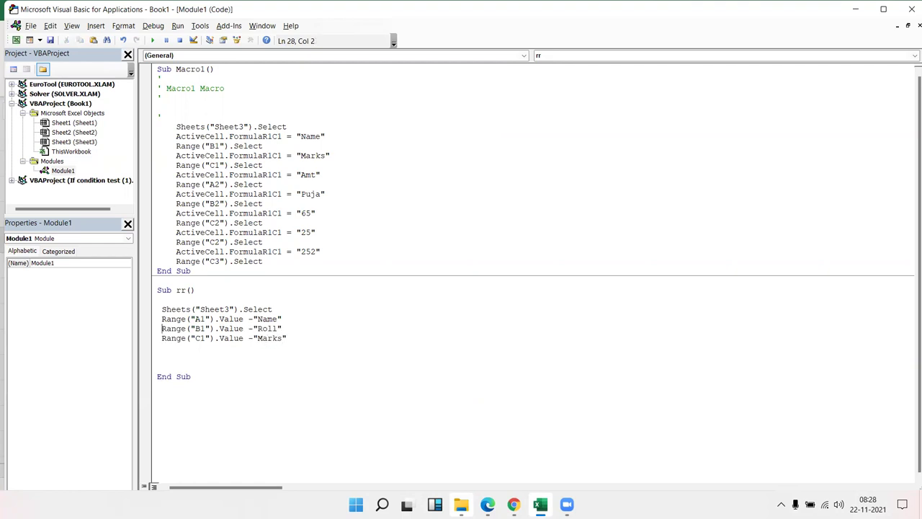
pyautogui.moveTo(288, 347); pyautogui.dragTo(161, 318)
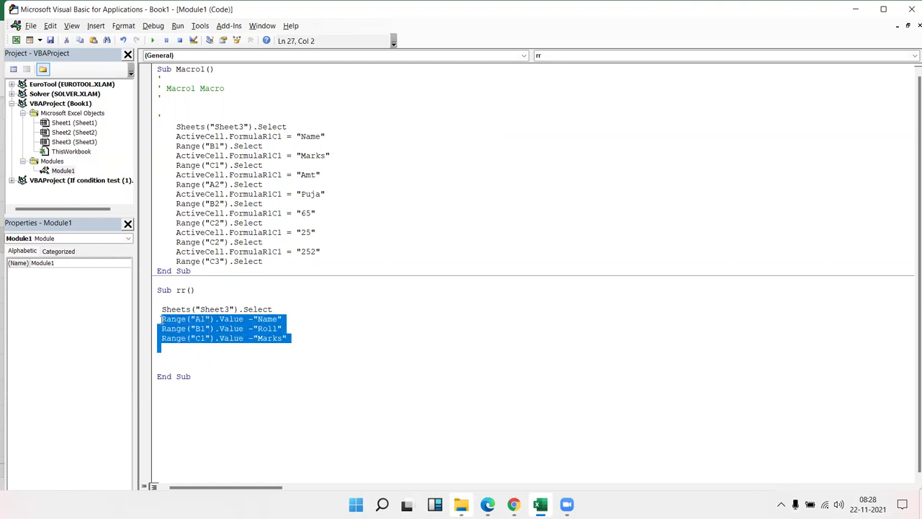
pyautogui.hotkey('ctrl', 'c')
pyautogui.click(163, 348)
pyautogui.press('Return')
pyautogui.hotkey('ctrl', 'v')
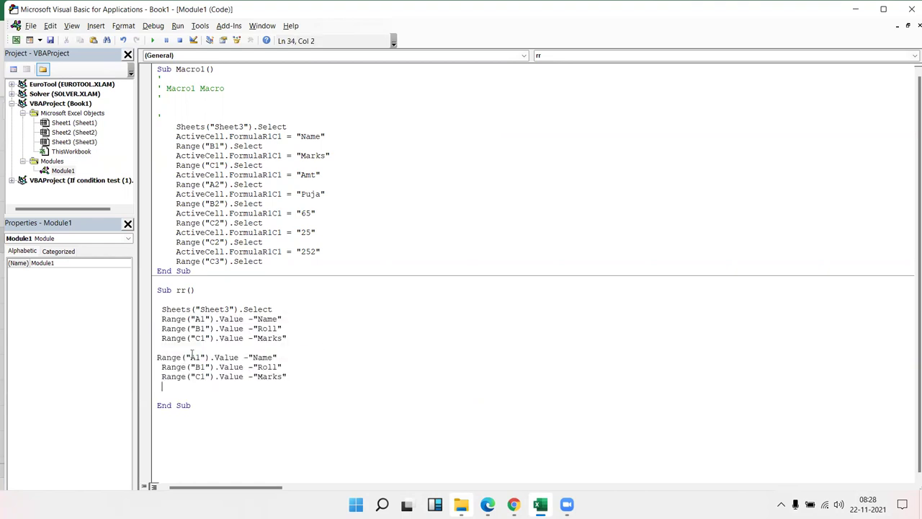
# - Change the duplicated lines' references to A2, B2 and C2
pyautogui.click(198, 357)
pyautogui.press('Delete')
pyautogui.write('2')
pyautogui.press('Down')
pyautogui.press('Delete')
pyautogui.write('2')
pyautogui.press('Down')
pyautogui.press('Delete')
pyautogui.write('2')
# - Set the A2, B2, C2 values to a student's name, 25 and 252
pyautogui.doubleClick(262, 357)
pyautogui.write('Puja')
pyautogui.press('Down')
pyautogui.doubleClick(272, 367)
pyautogui.write('25')
pyautogui.doubleClick(271, 376)
pyautogui.write('252')
pyautogui.click(243, 338)
# - Remove the blank line between rr's row groups and select Macro1's body
pyautogui.click(205, 349)
pyautogui.press('Delete')
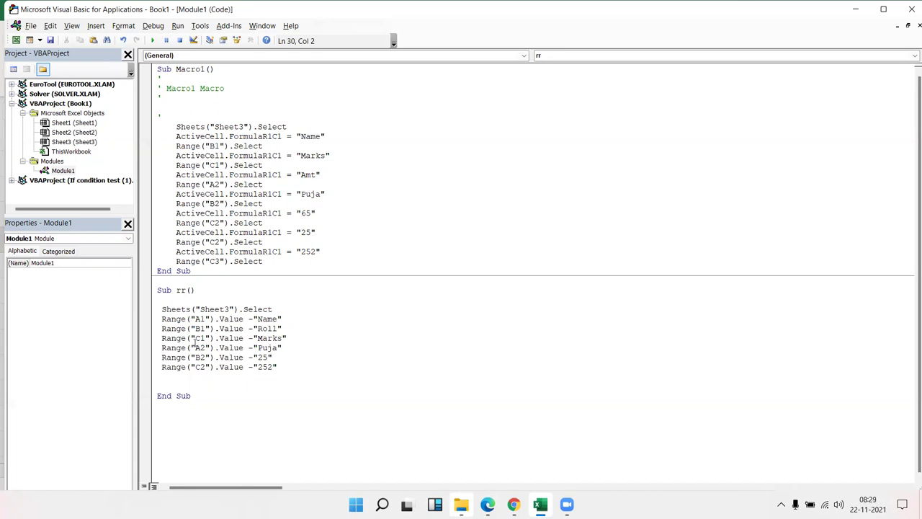
pyautogui.moveTo(285, 262)
pyautogui.mouseDown()
pyautogui.moveTo(164, 90)
pyautogui.moveTo(158, 98)
pyautogui.mouseUp()
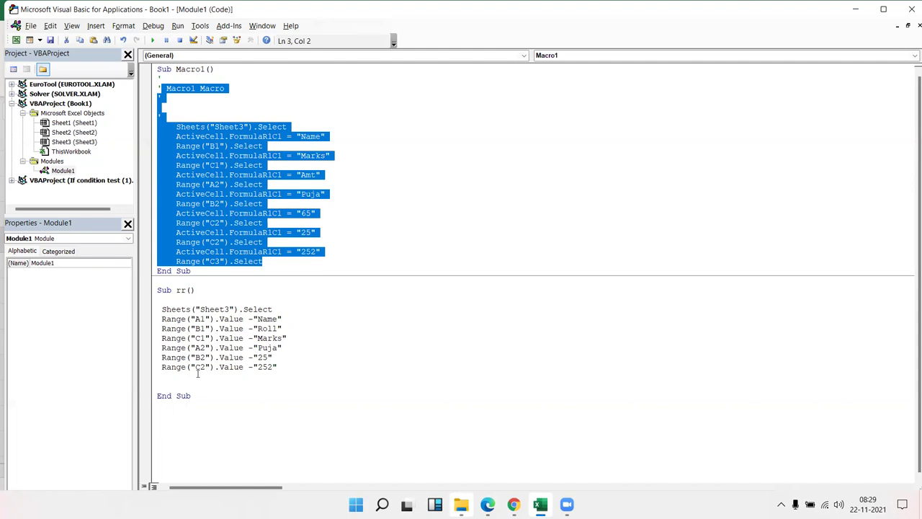
# - Delete the quotes around 25 and 252 in rr and dismiss the compile error
pyautogui.click(252, 357)
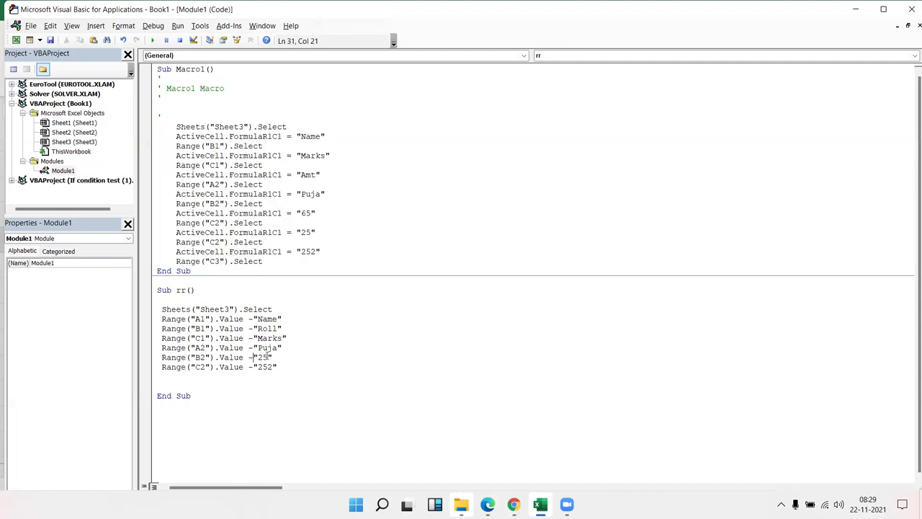
pyautogui.press('Right')
pyautogui.press('Down')
pyautogui.press('Down')
pyautogui.click(257, 356)
pyautogui.press('Down')
pyautogui.press('BackSpace')
pyautogui.press('Right')
pyautogui.click(261, 321)
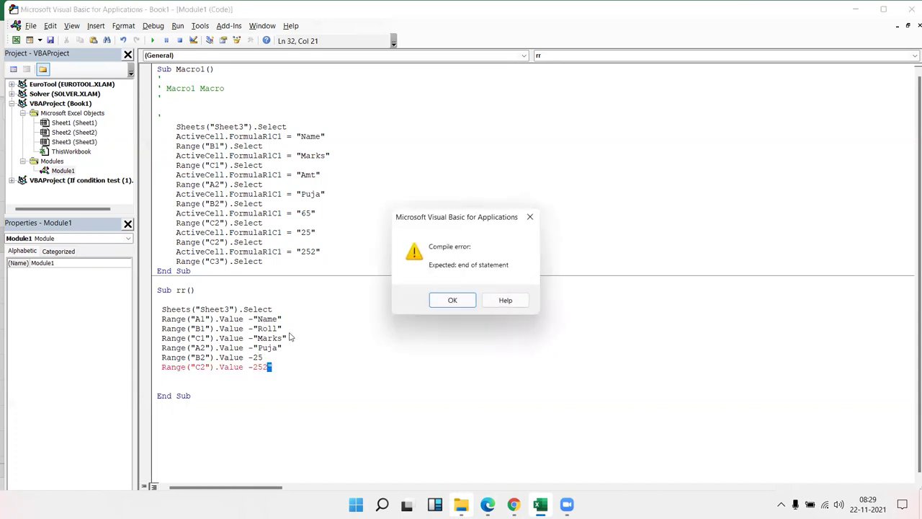
pyautogui.press('Return')
pyautogui.press('BackSpace')
pyautogui.press('Left')
pyautogui.press('Left')
pyautogui.press('Left')
# - Replace the minus sign with = on all six Range lines of rr
pyautogui.press('Delete')
pyautogui.write('=')
pyautogui.press('Up')
pyautogui.press('Delete')
pyautogui.write('=')
pyautogui.press('Up')
pyautogui.press('Delete')
pyautogui.write('=')
pyautogui.press('Up')
pyautogui.write('=')
pyautogui.press('Up')
pyautogui.press('Delete')
pyautogui.write('=')
pyautogui.press('Up')
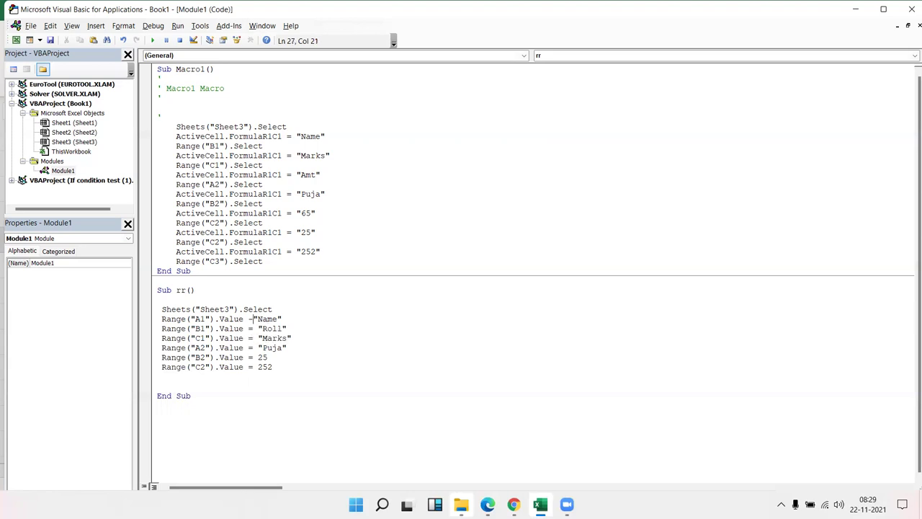
pyautogui.press('BackSpace')
pyautogui.write('=')
pyautogui.press('Down')
pyautogui.moveTo(282, 368); pyautogui.dragTo(159, 307)
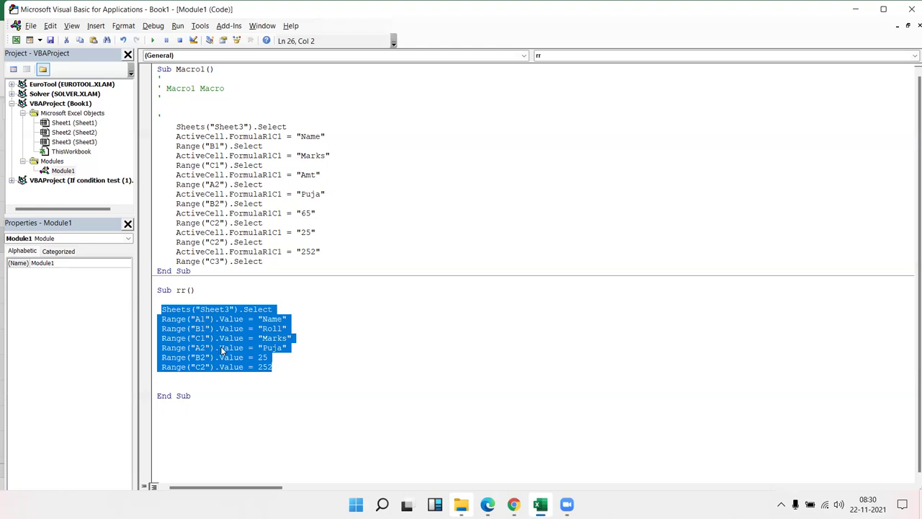
pyautogui.moveTo(196, 274)
pyautogui.mouseDown()
pyautogui.moveTo(135, 135)
pyautogui.moveTo(127, 58)
pyautogui.mouseUp()
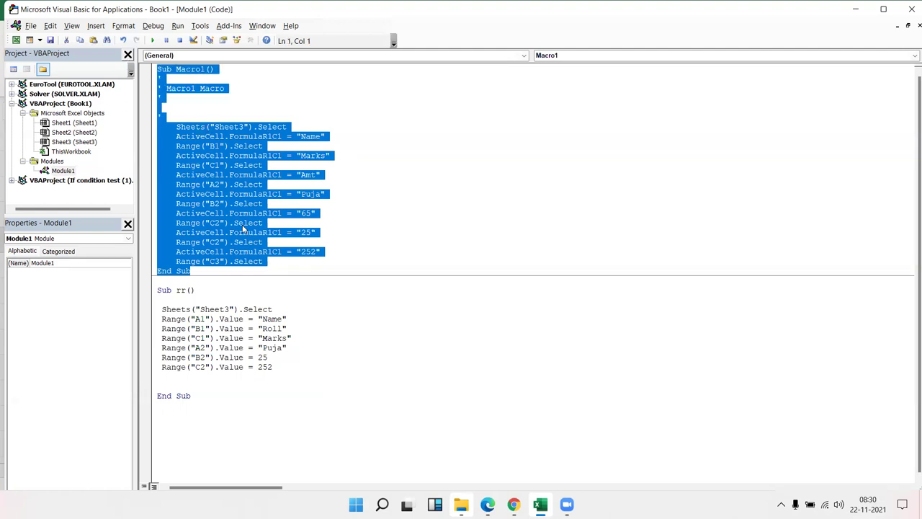
pyautogui.moveTo(265, 271)
pyautogui.mouseDown()
pyautogui.moveTo(186, 184)
pyautogui.moveTo(146, 78)
pyautogui.mouseUp()
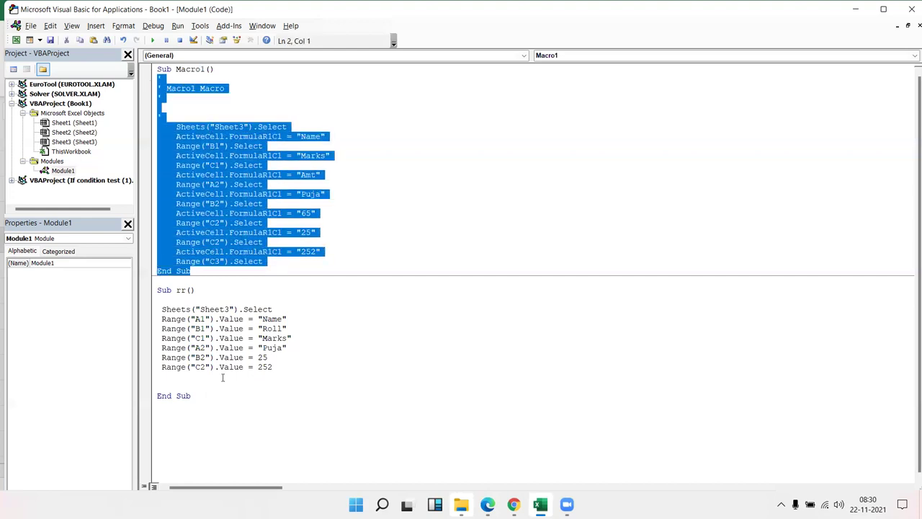
pyautogui.moveTo(224, 378); pyautogui.dragTo(150, 305)
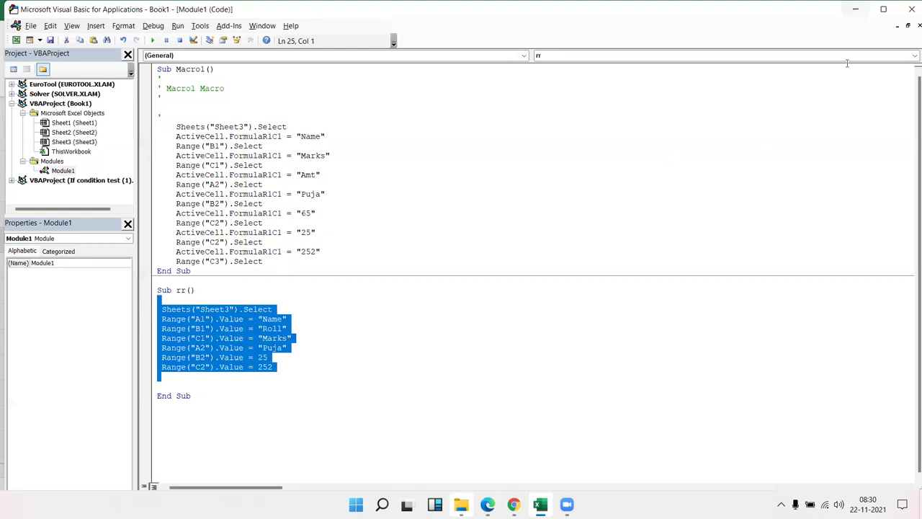
pyautogui.click(855, 9)
# - Switch to Book1's Sheet1 with the VBA Macros banner and show the Macros dropdown
pyautogui.click(242, 239)
pyautogui.click(67, 469)
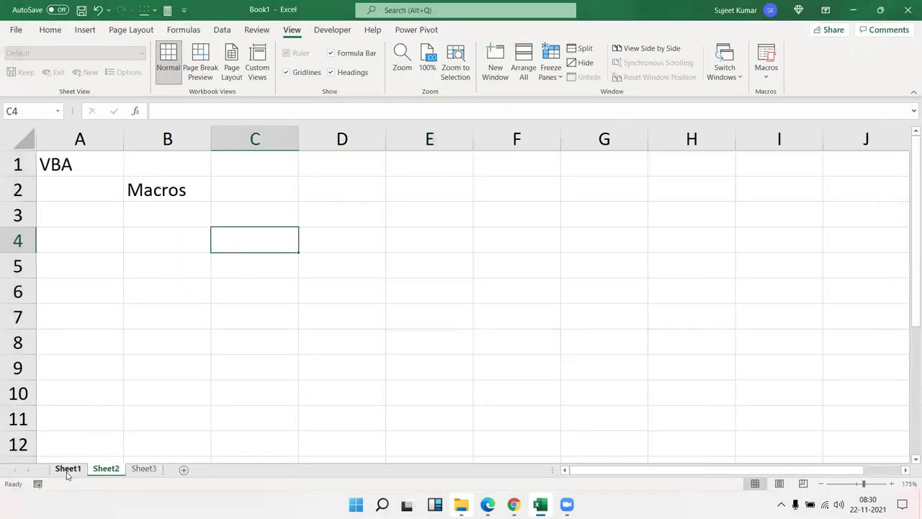
pyautogui.click(94, 470)
pyautogui.click(76, 469)
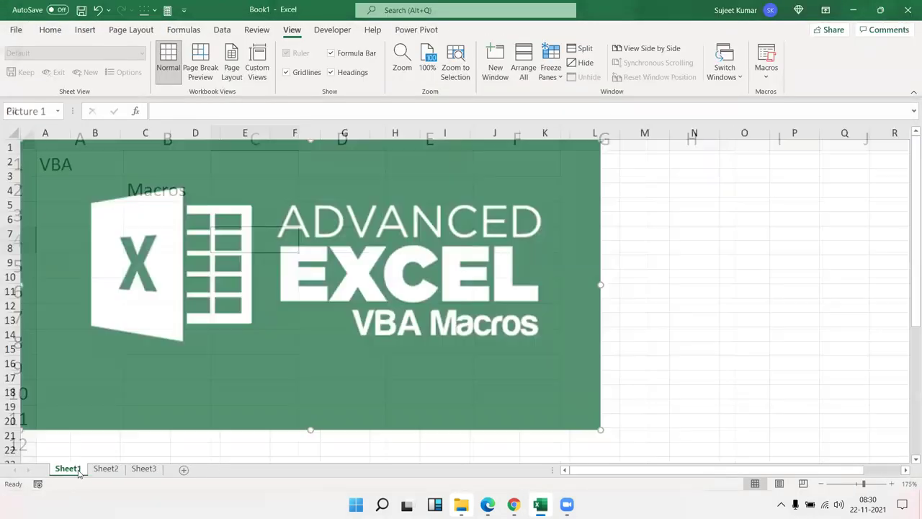
pyautogui.click(779, 78)
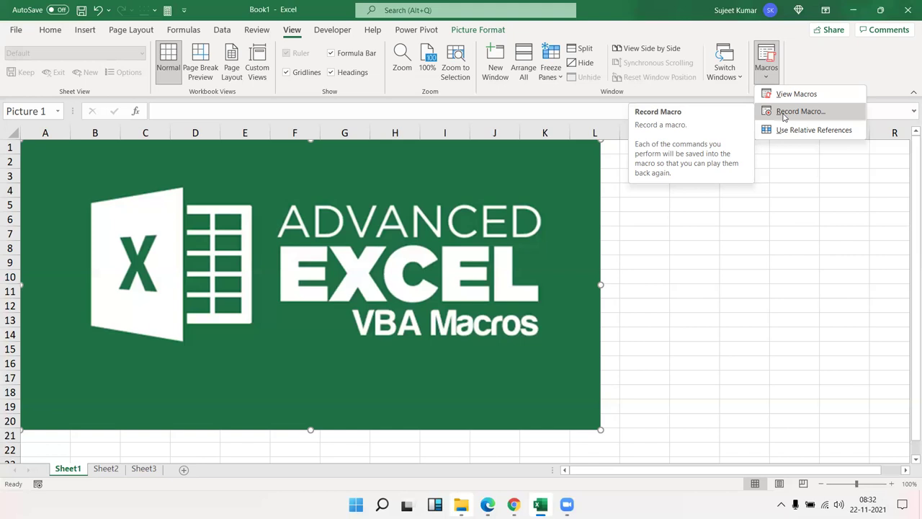
# - Record Macro2 opening the recent workbook '1', stop recording, and close that workbook
pyautogui.click(792, 111)
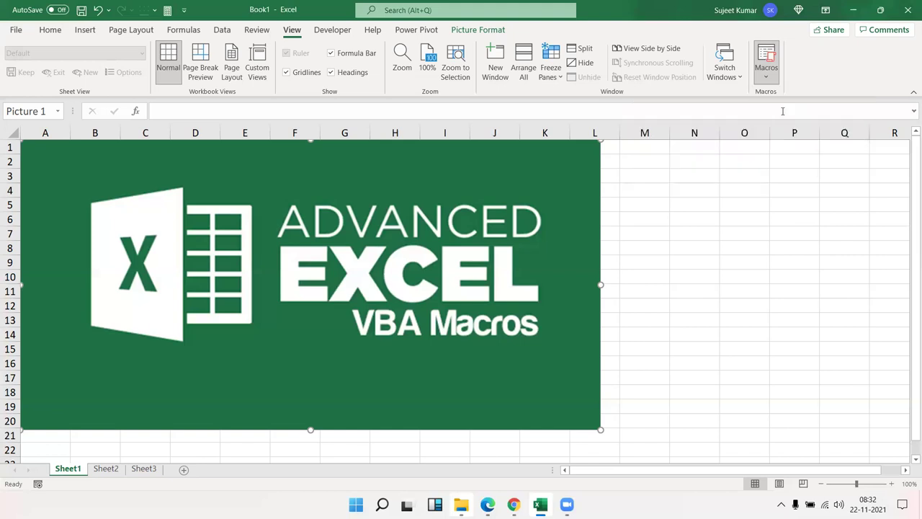
pyautogui.click(435, 343)
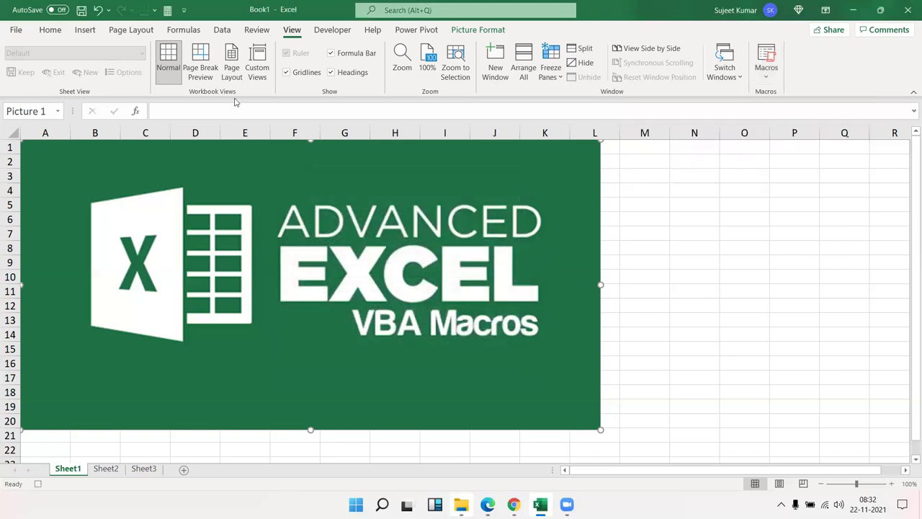
pyautogui.click(24, 32)
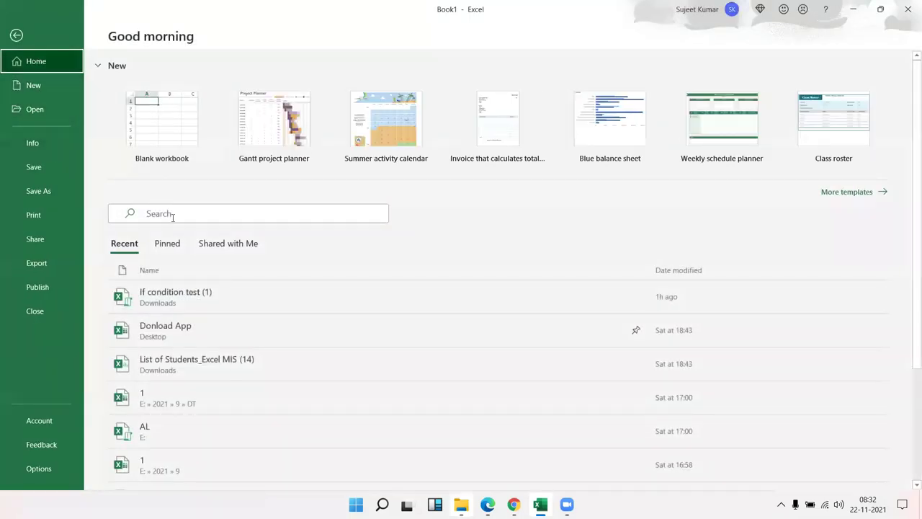
pyautogui.click(230, 403)
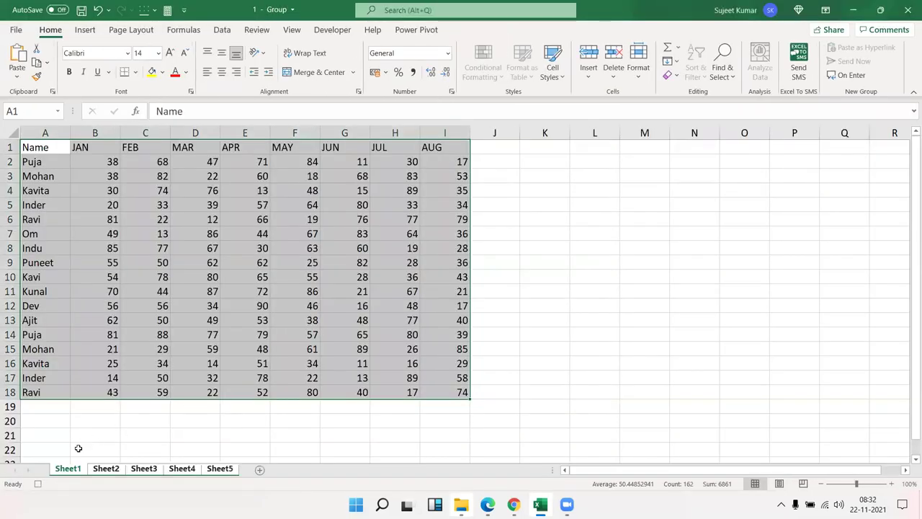
pyautogui.click(38, 484)
pyautogui.click(908, 5)
pyautogui.click(766, 68)
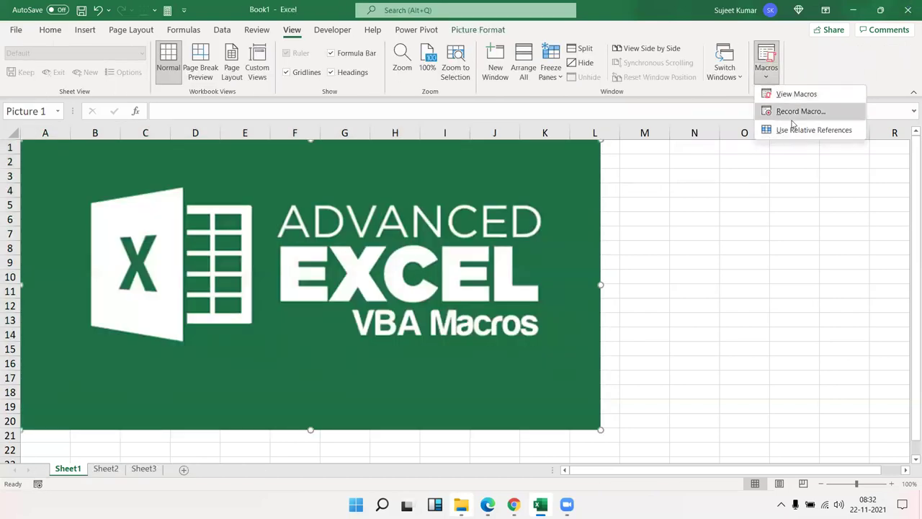
pyautogui.click(794, 94)
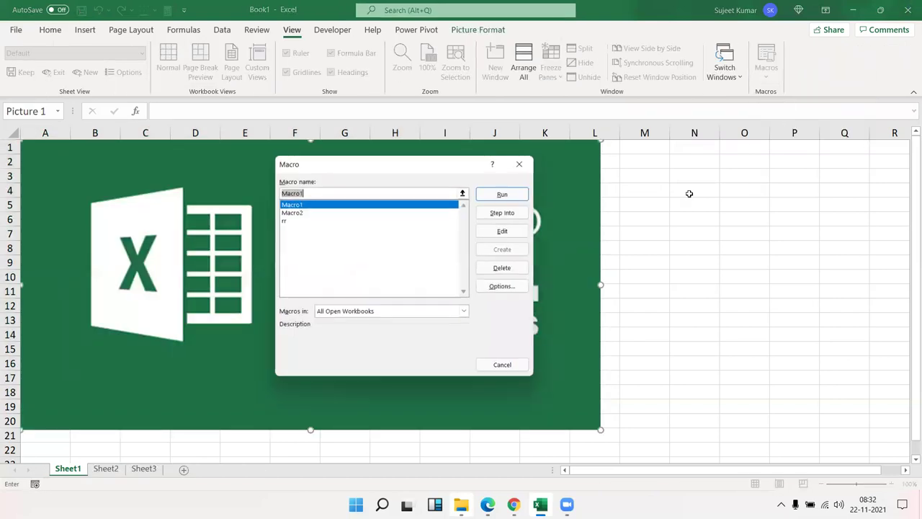
pyautogui.click(323, 221)
pyautogui.click(325, 212)
pyautogui.click(485, 229)
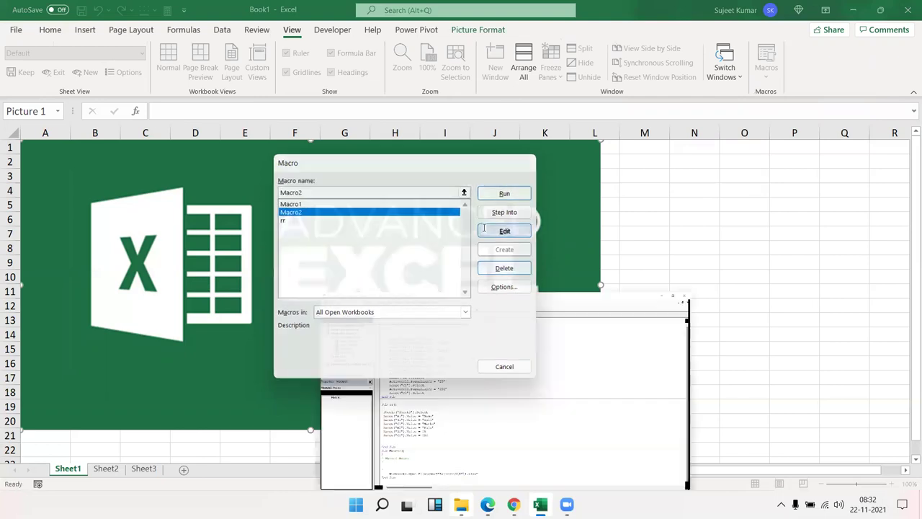
pyautogui.click(405, 454)
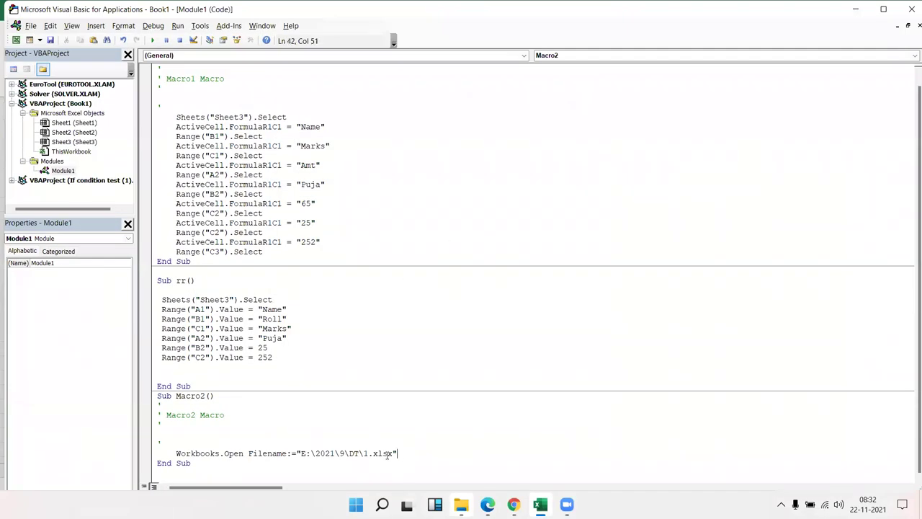
pyautogui.moveTo(388, 454); pyautogui.dragTo(162, 444)
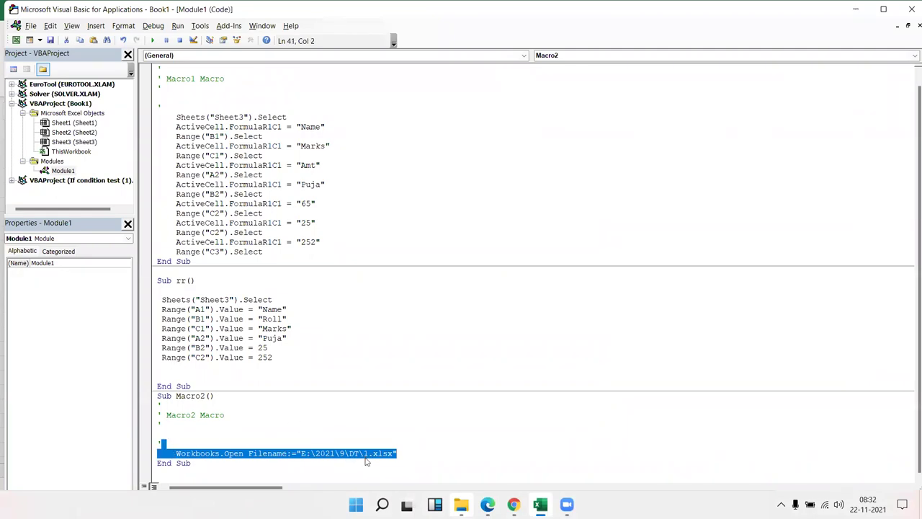
pyautogui.click(365, 454)
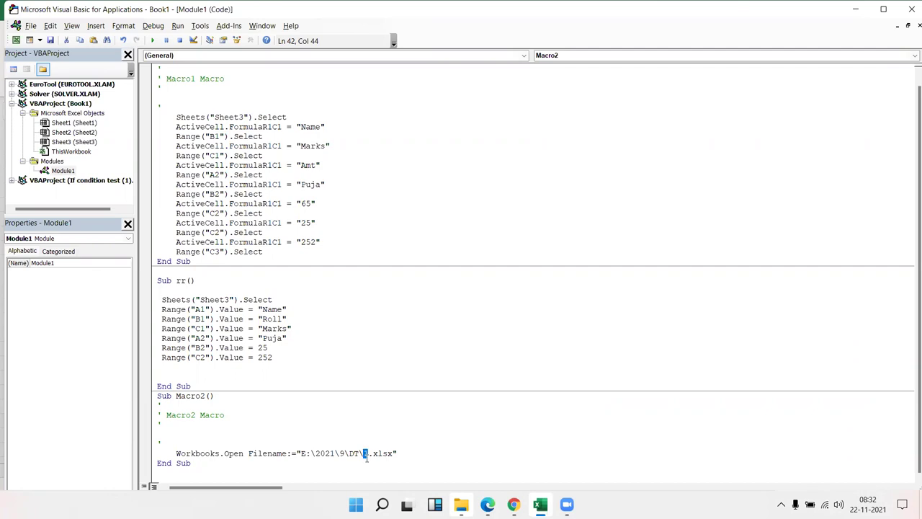
pyautogui.moveTo(422, 454); pyautogui.dragTo(176, 453)
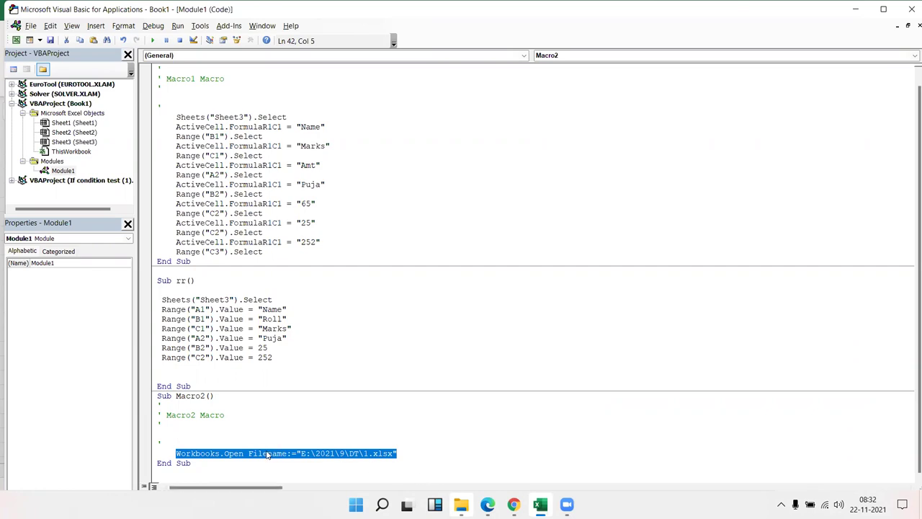
pyautogui.hotkey('alt', 'F11')
pyautogui.click(766, 72)
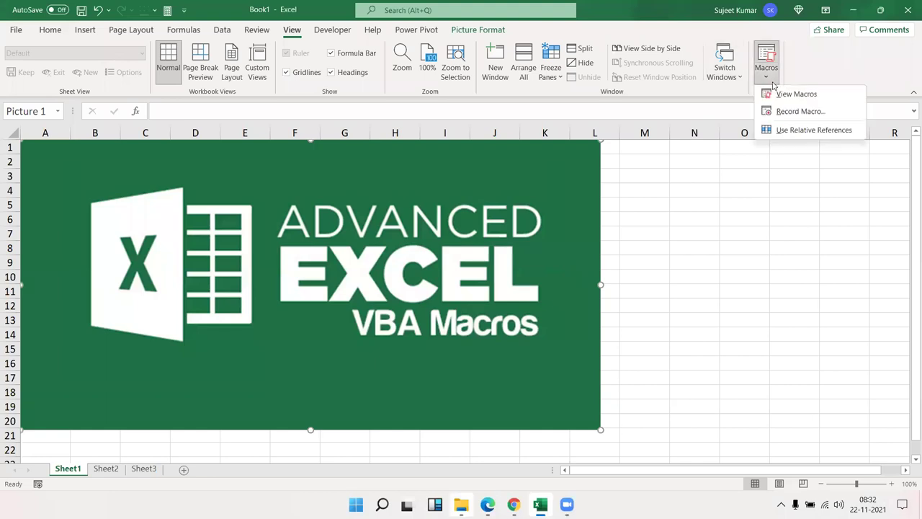
pyautogui.click(777, 95)
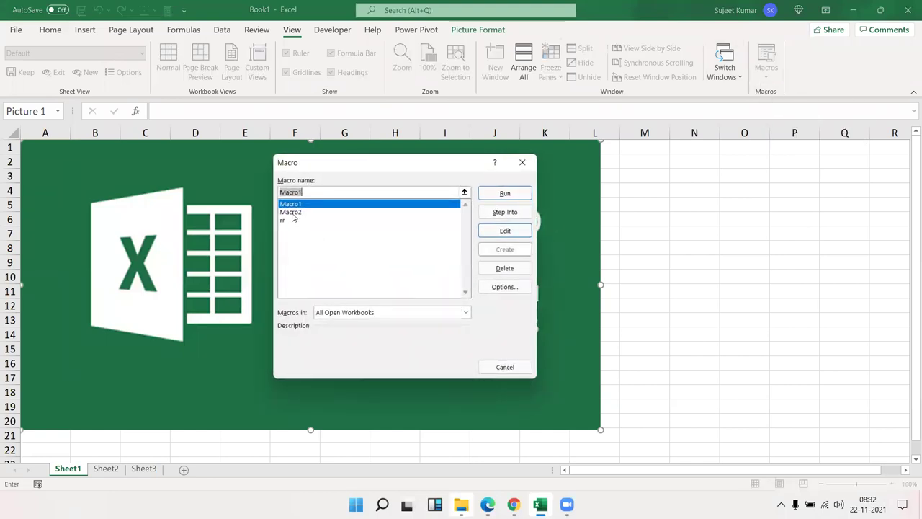
pyautogui.click(292, 212)
pyautogui.click(511, 193)
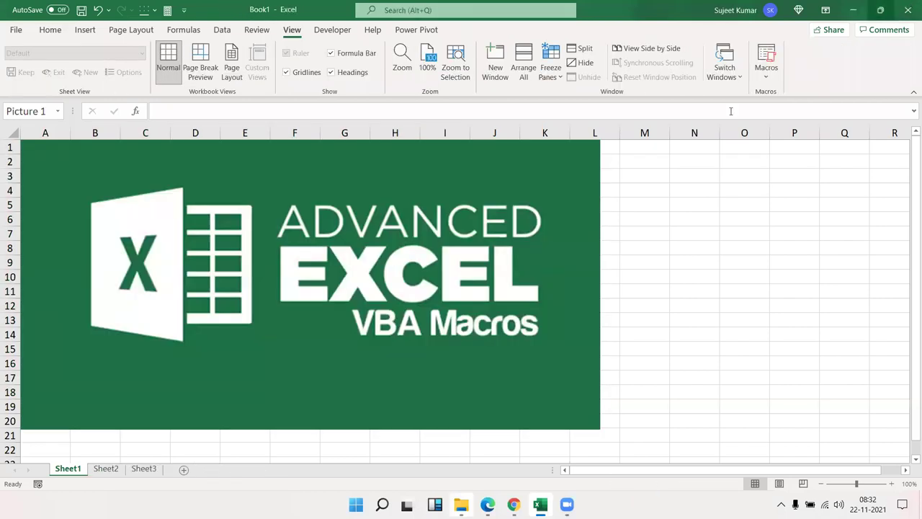
pyautogui.click(767, 81)
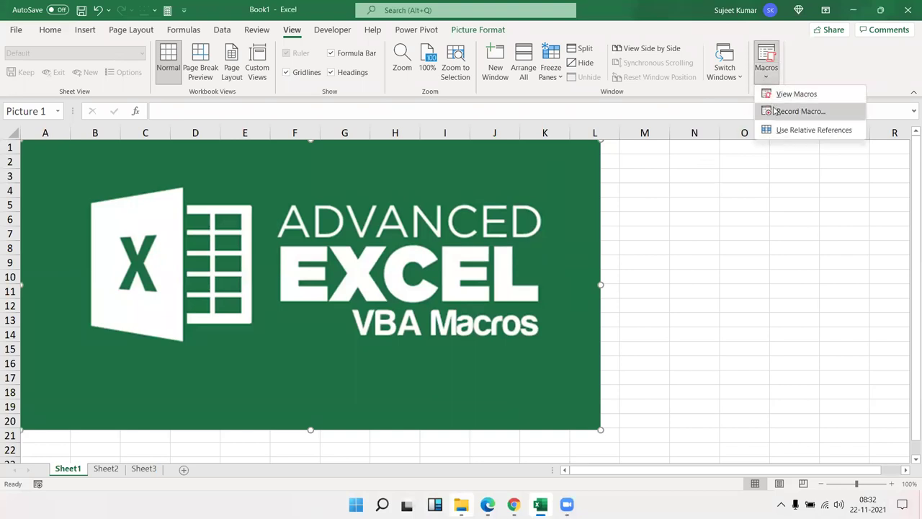
pyautogui.click(789, 93)
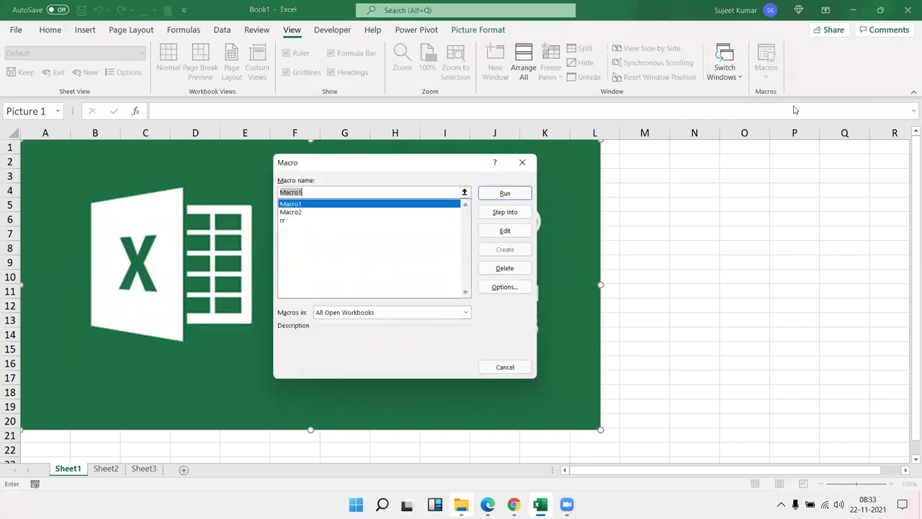
pyautogui.click(300, 219)
pyautogui.click(300, 211)
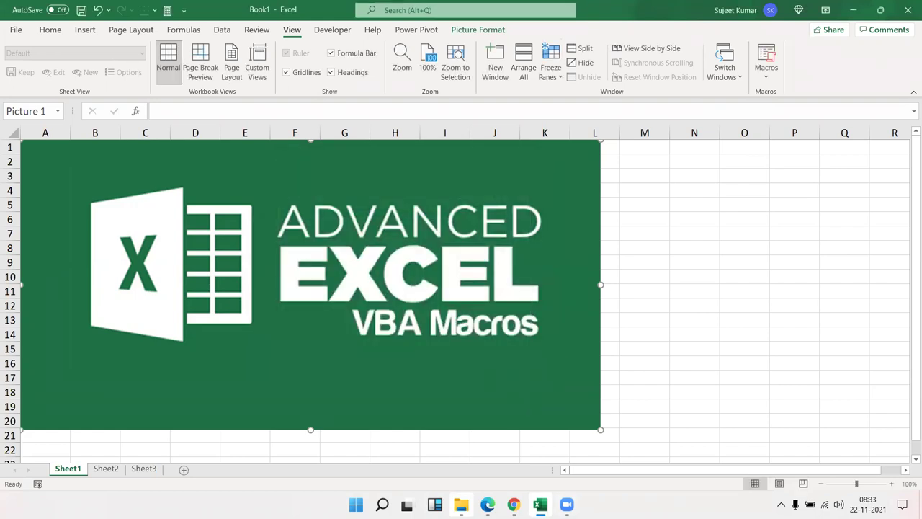
pyautogui.moveTo(546, 505)
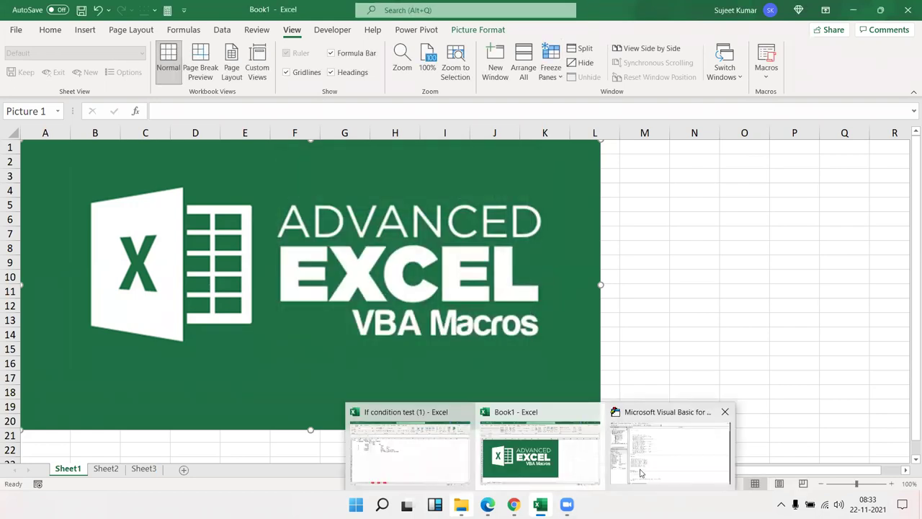
# - Glance at the VBA editor, then select cell B2 holding Macros on Sheet2
pyautogui.click(641, 473)
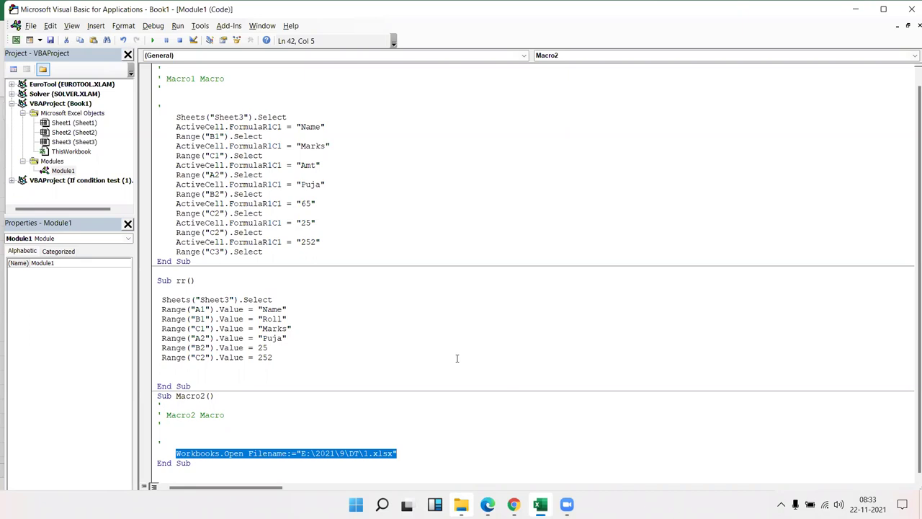
pyautogui.hotkey('alt', 'F11')
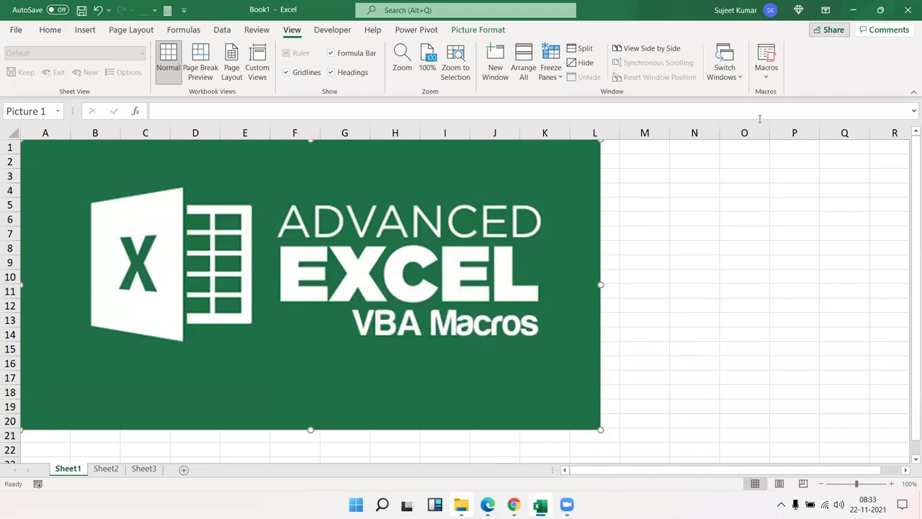
pyautogui.click(106, 469)
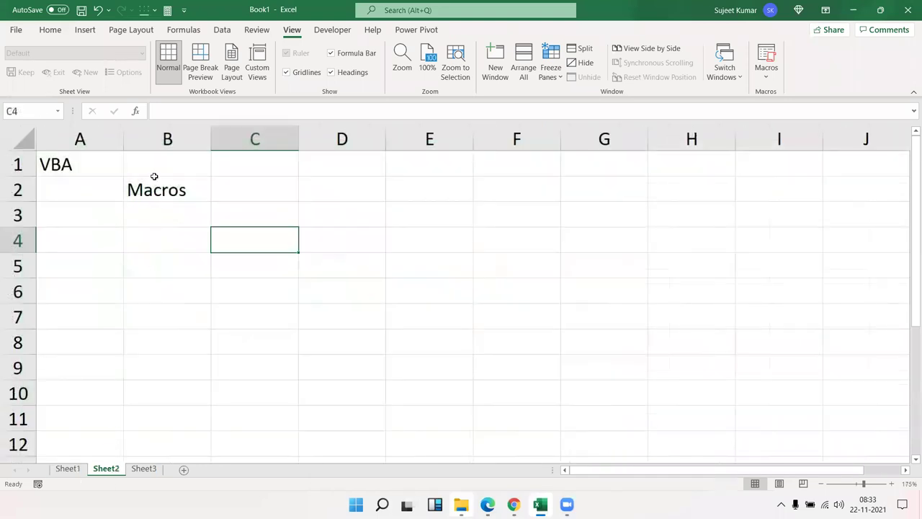
pyautogui.click(154, 189)
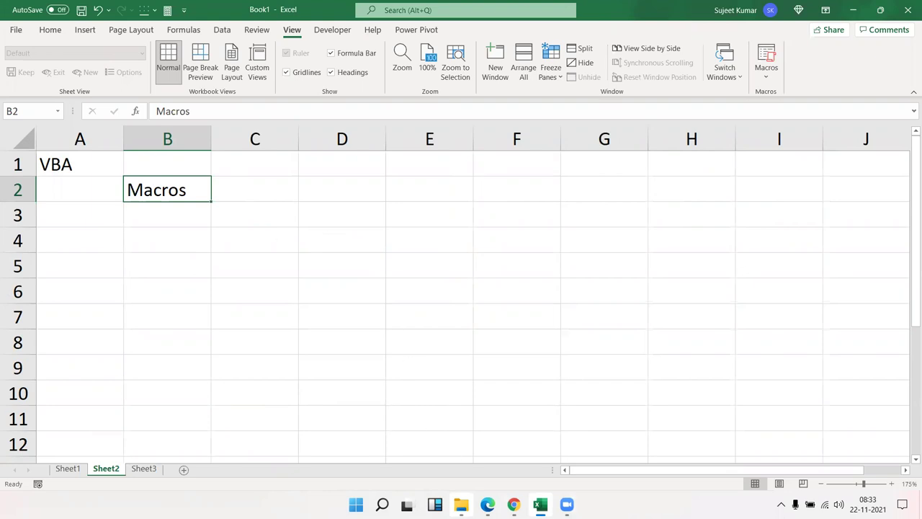
# - Select the Workbooks.Open Filename:= text in Macro2, then return to Excel
pyautogui.moveTo(540, 505)
pyautogui.click(654, 457)
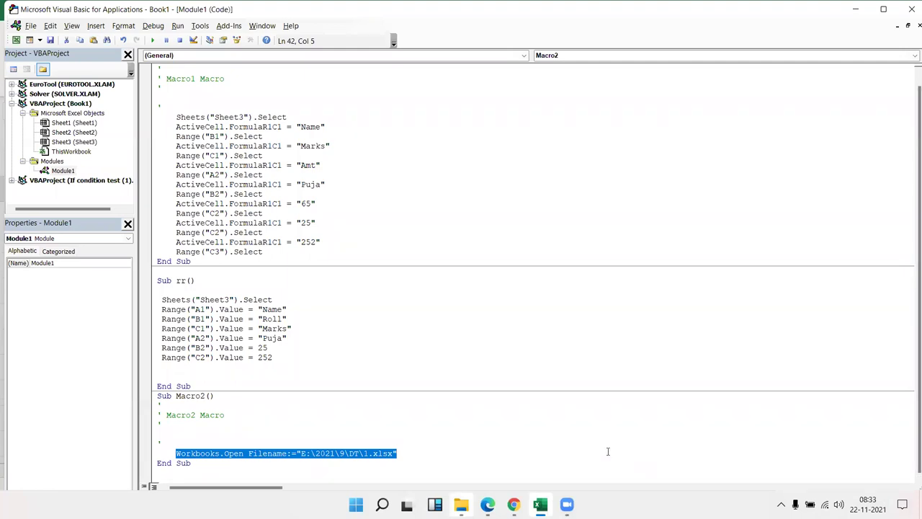
pyautogui.click(249, 468)
pyautogui.moveTo(177, 453); pyautogui.dragTo(389, 453)
pyautogui.hotkey('alt', 'F11')
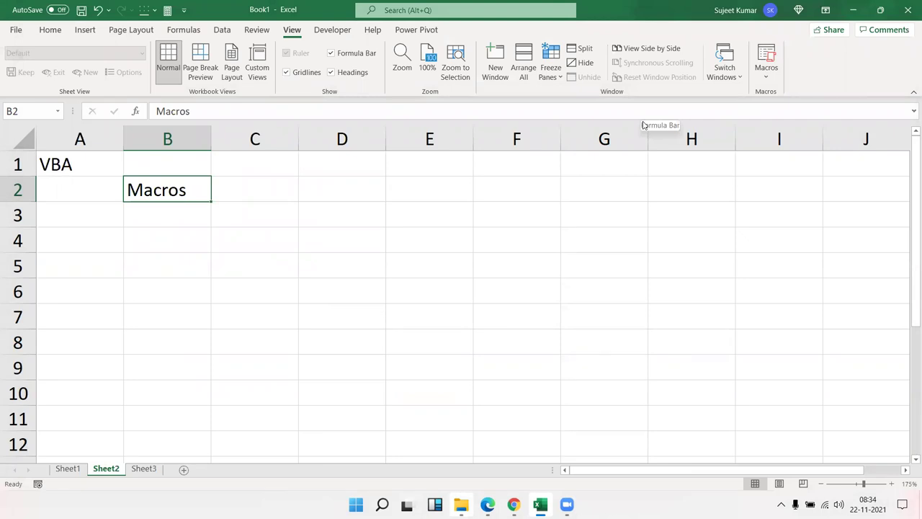
pyautogui.click(185, 214)
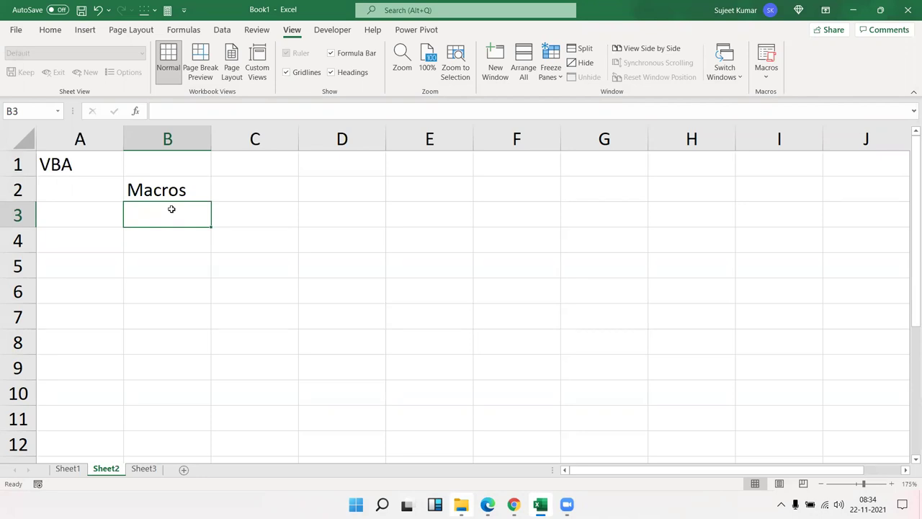
pyautogui.hotkey('alt', 'F11')
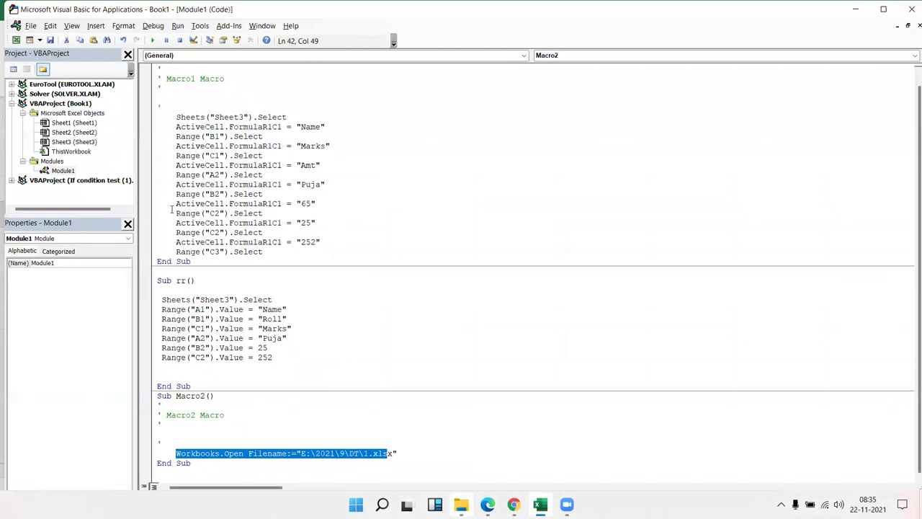
pyautogui.hotkey('alt', 'F11')
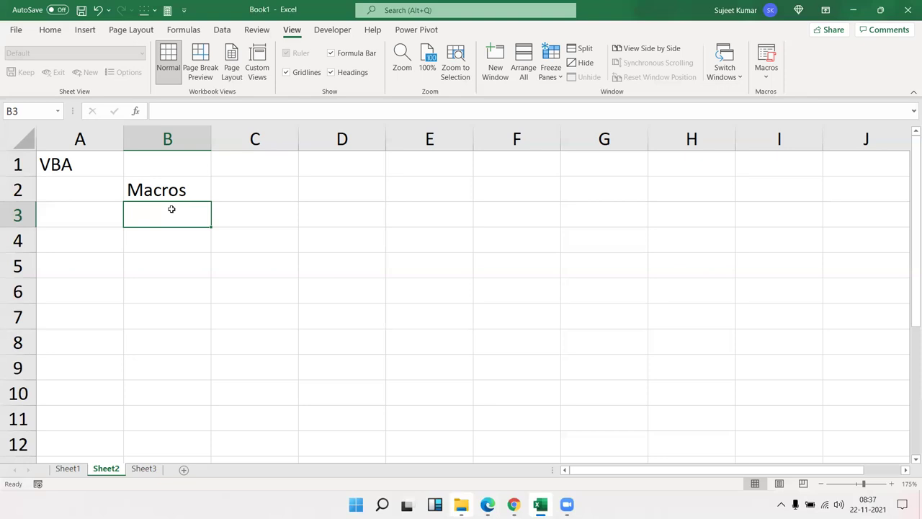
# - Enter a person's full name in D2 and its lowercase version in D3
pyautogui.press('Up')
pyautogui.press('Up')
pyautogui.press('Right')
pyautogui.press('Right')
pyautogui.press('Down')
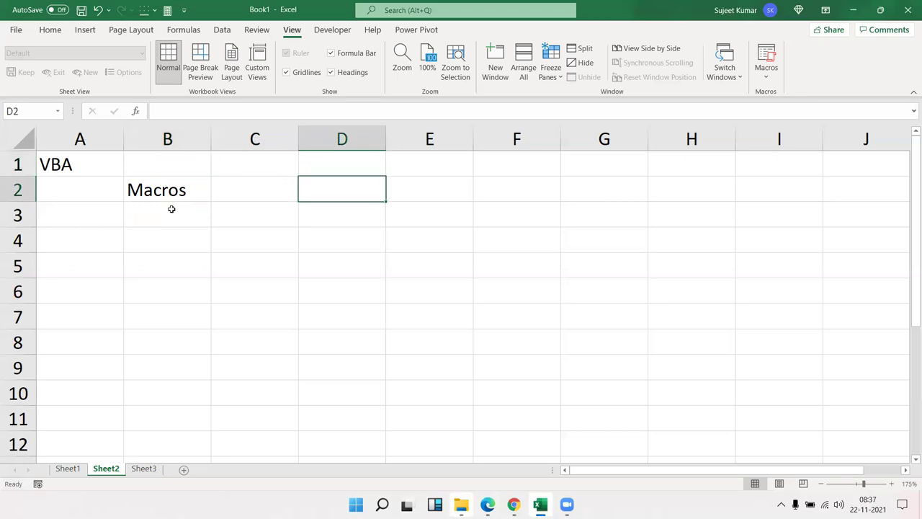
pyautogui.write('Sujeet ')
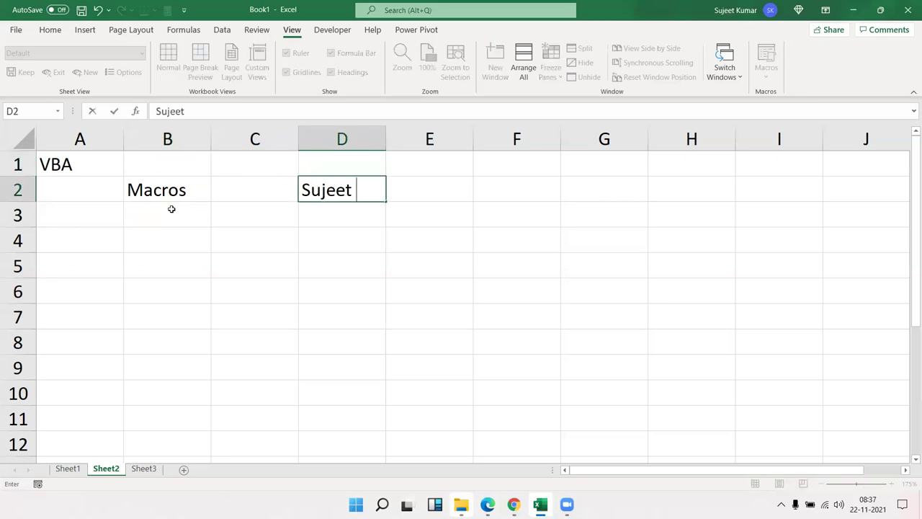
pyautogui.write('Kumar')
pyautogui.press('Return')
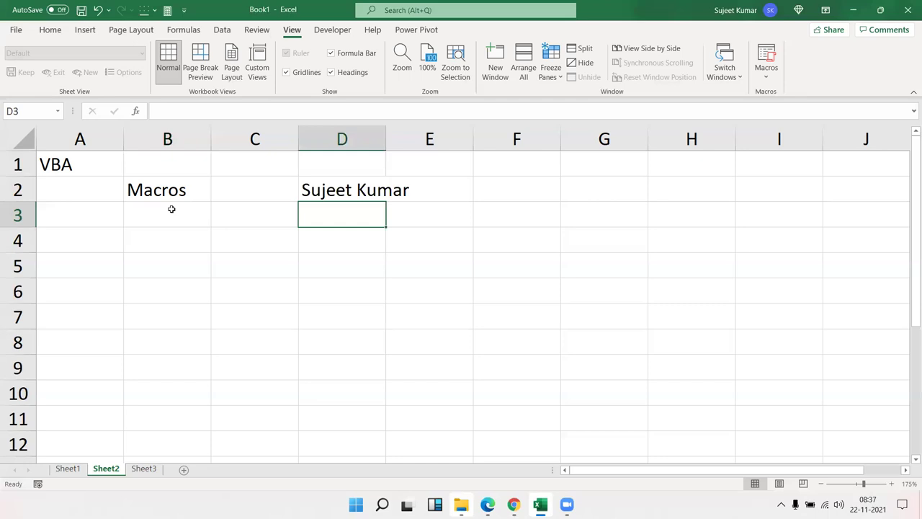
pyautogui.write('sujeet kuma')
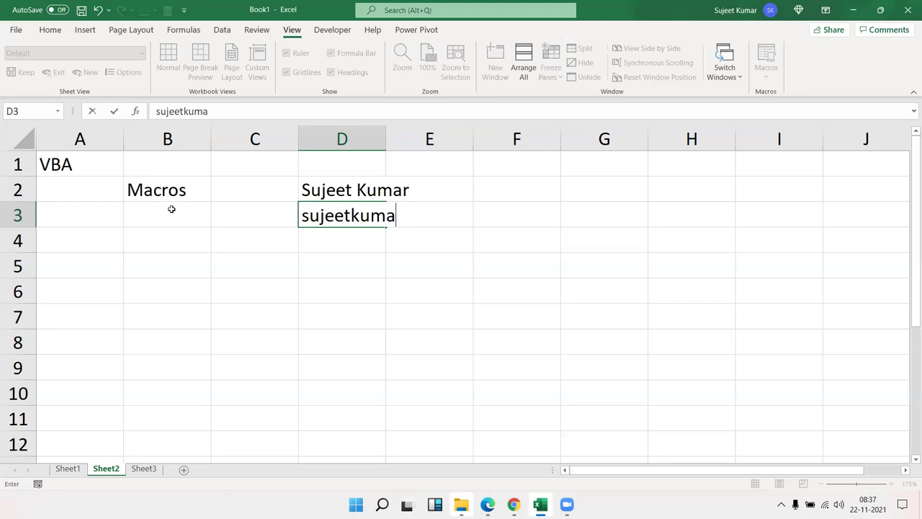
pyautogui.write('r')
pyautogui.press('Return')
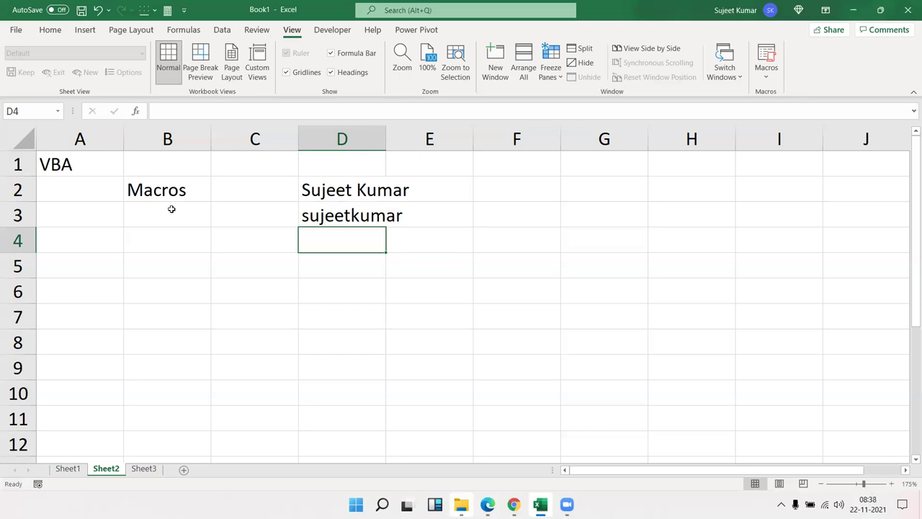
# - Clear the name entries from D2:D3, leaving VBA in A1 and Macros in B2
pyautogui.press('Up')
pyautogui.press('Up')
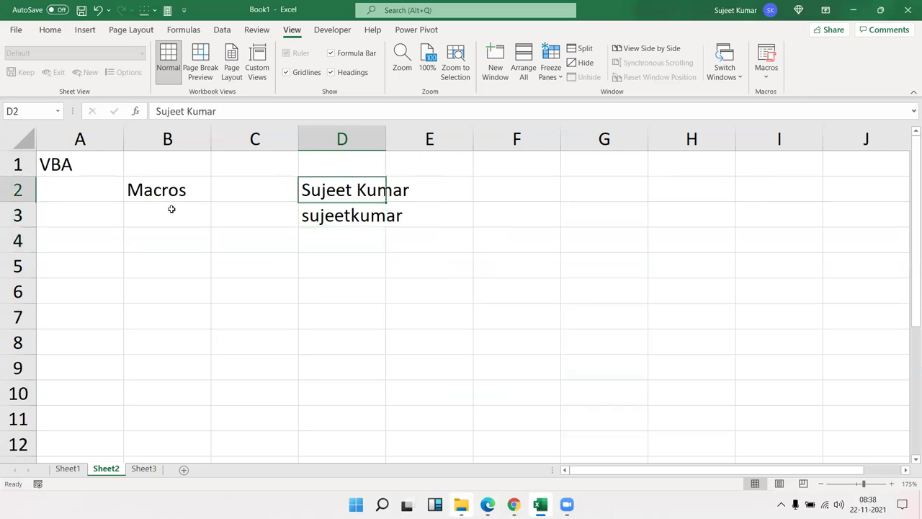
pyautogui.hotkey('shift', 'Down')
pyautogui.press('Delete')
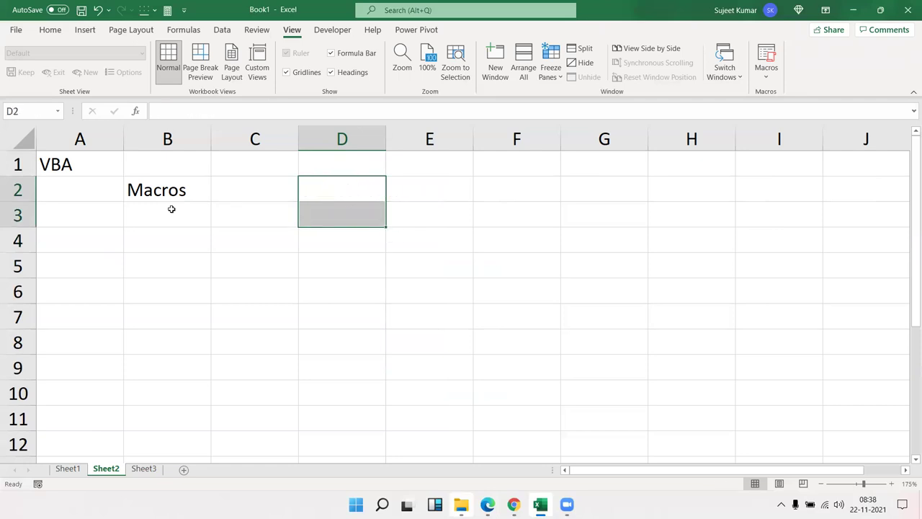
pyautogui.press('Down')
pyautogui.press('Up')
pyautogui.press('Left')
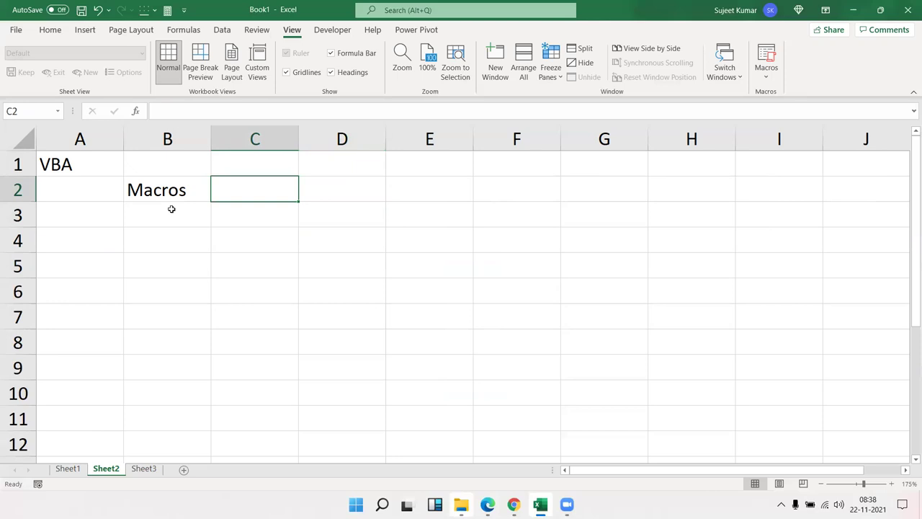
pyautogui.press('Down')
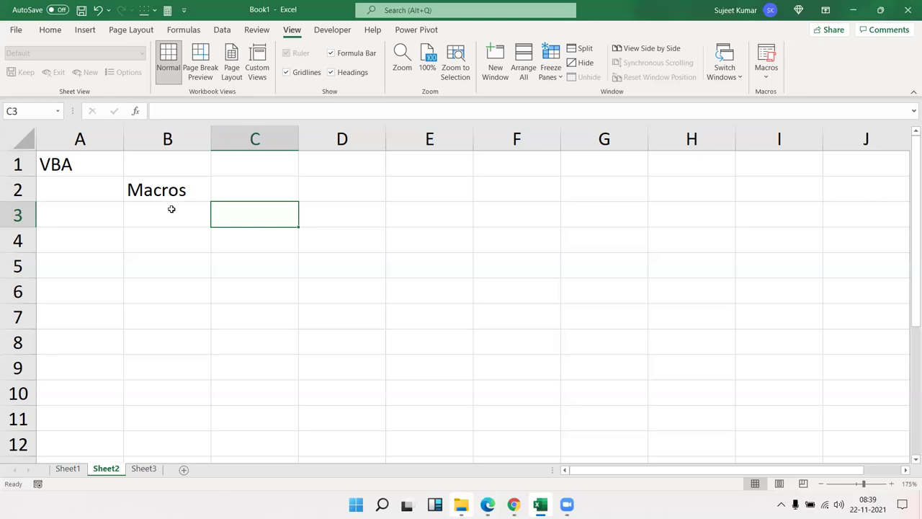
pyautogui.click(551, 65)
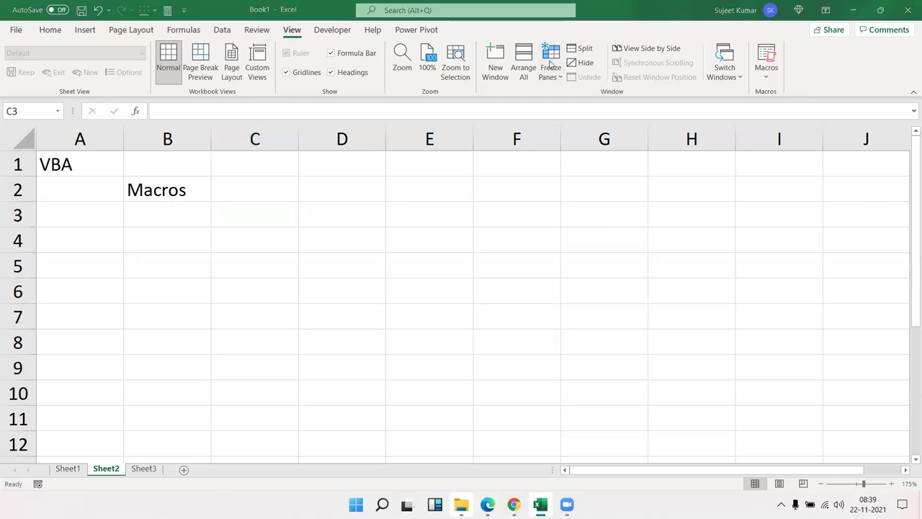